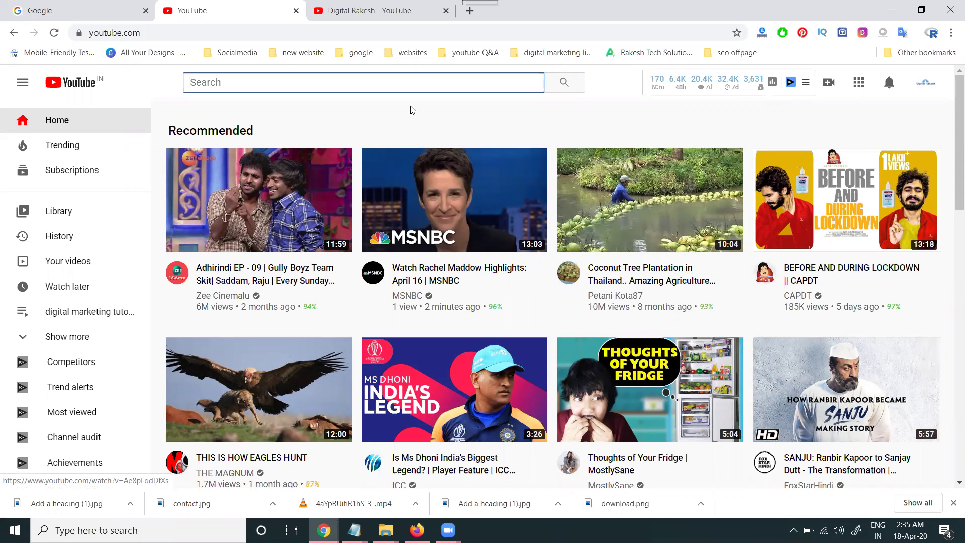
Search YouTube for 'india', filter the results by Location, and browse the results
type("india")
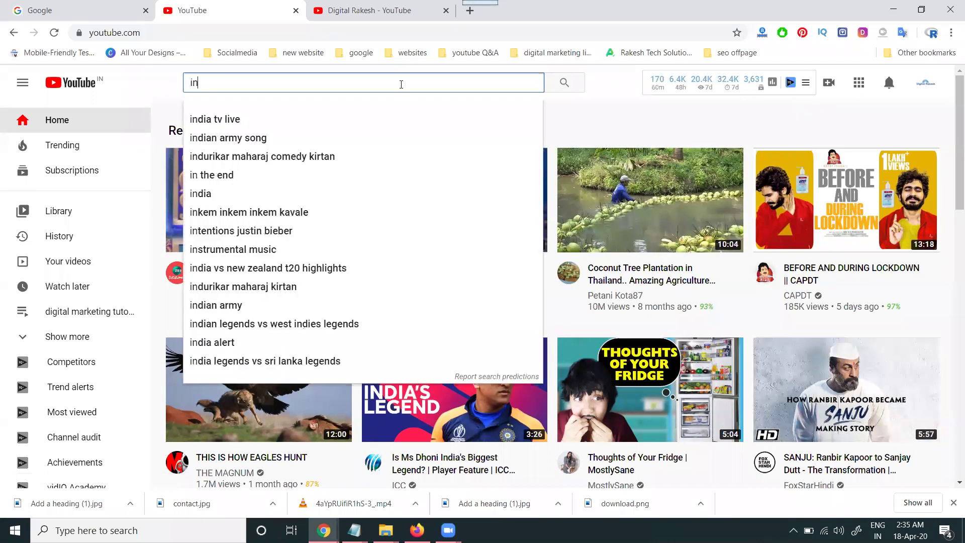
key("Return")
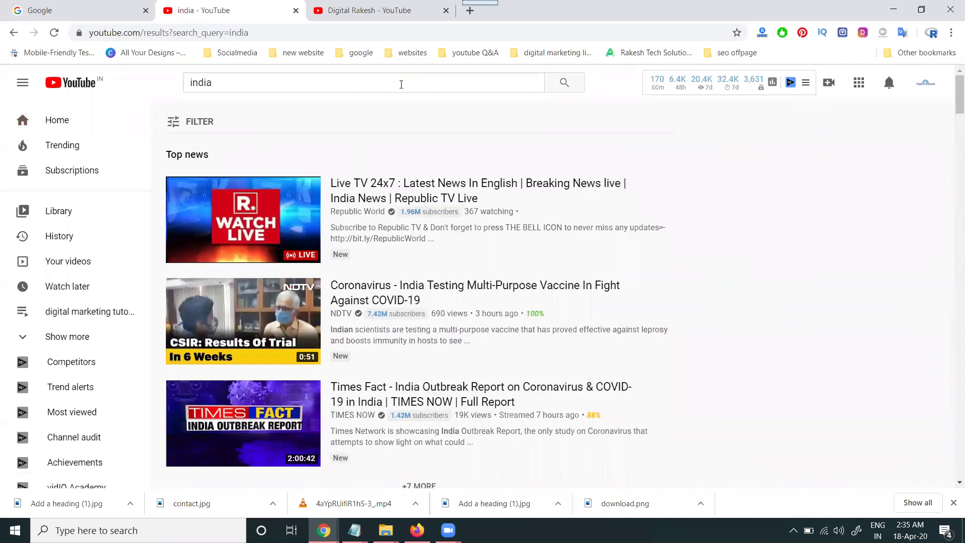
left_click(198, 126)
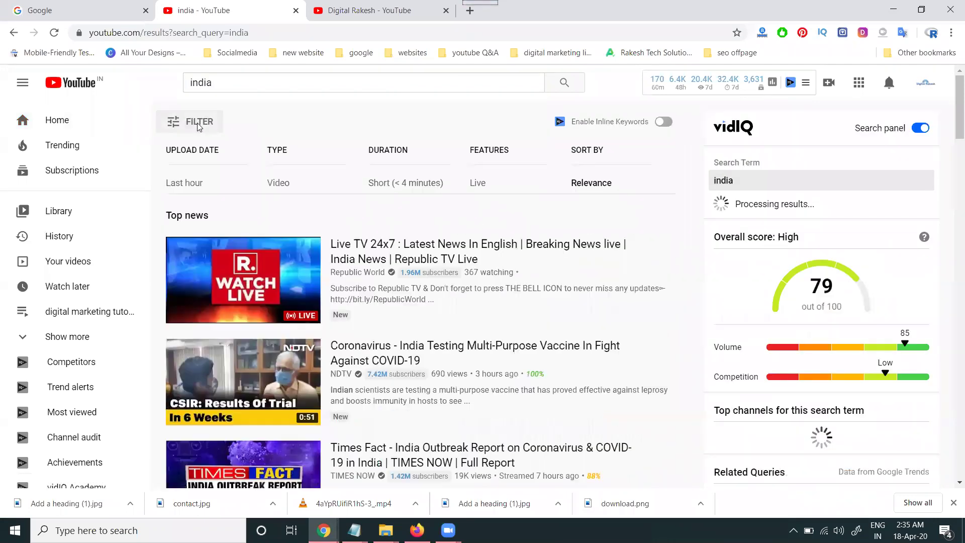
left_click(483, 369)
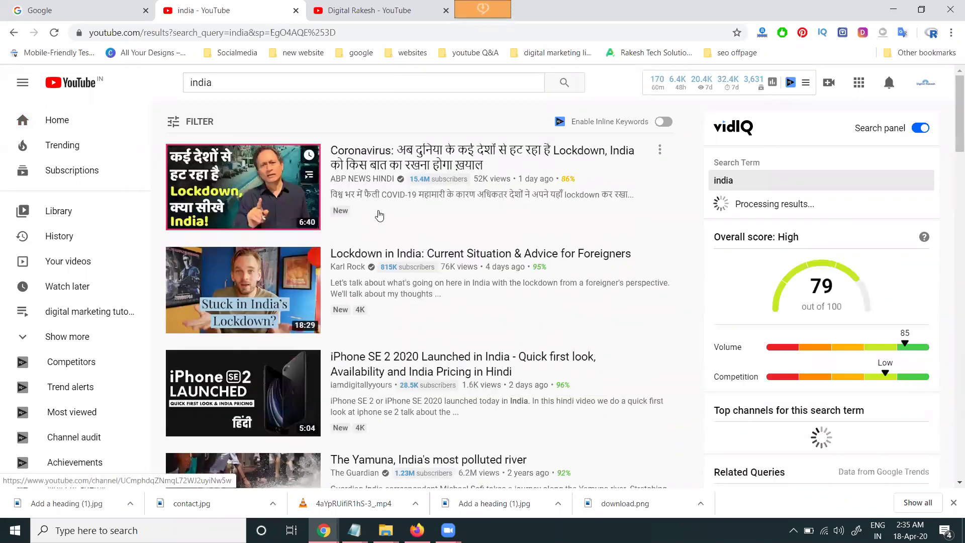
scroll(380, 186, "down", 9)
scroll(380, 246, "down", 6)
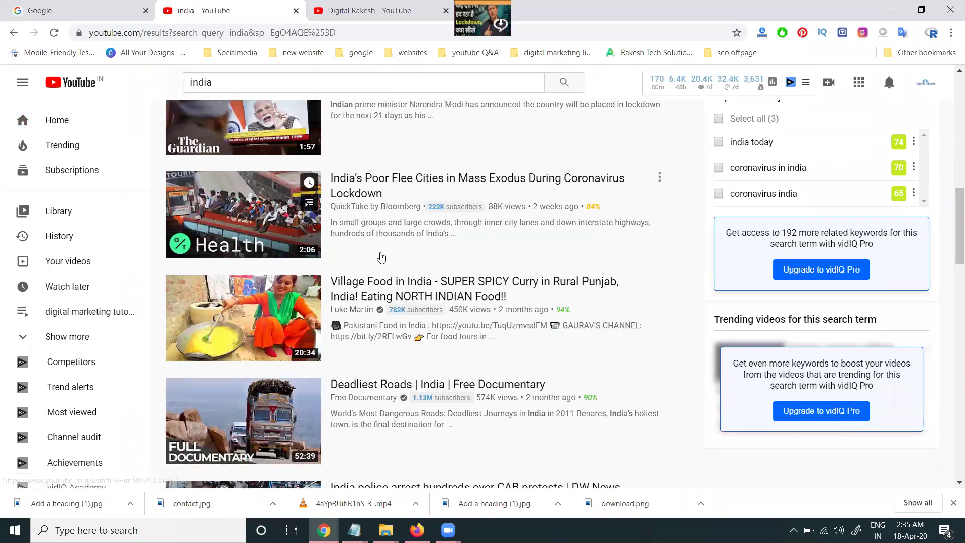
scroll(381, 245, "up", 7)
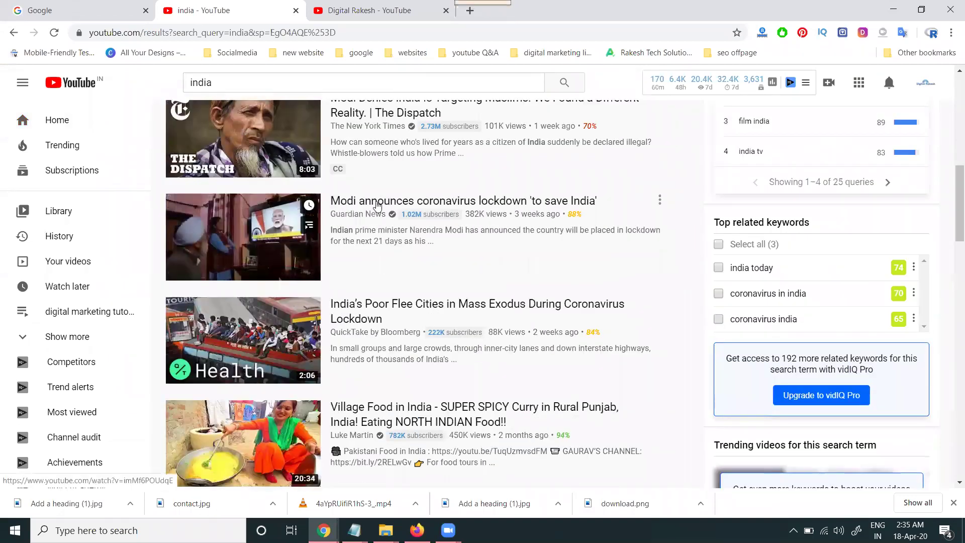
middle_click(251, 236)
left_click(352, 15)
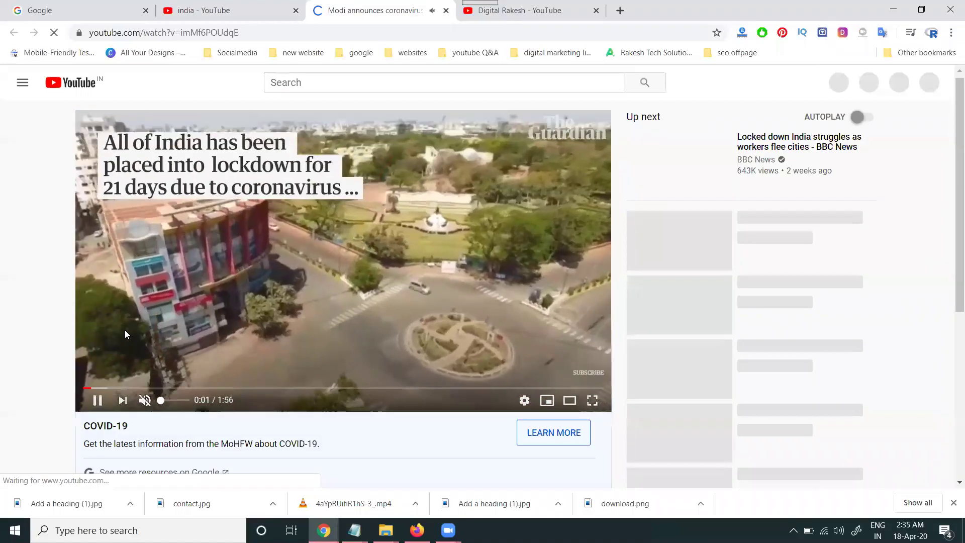
scroll(125, 330, "down", 4)
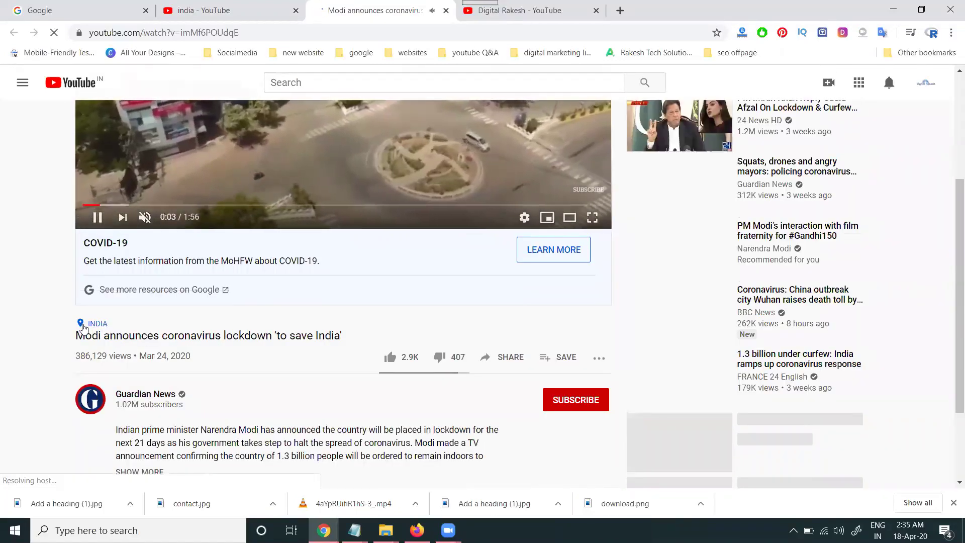
left_click(92, 327)
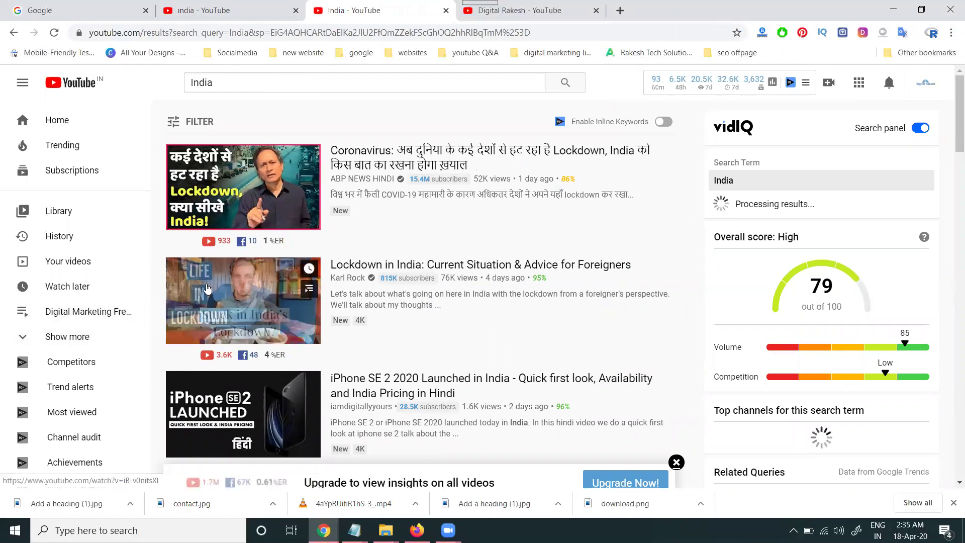
Close the extra India search tab and start a new video upload from the channel's Studio
left_click(446, 11)
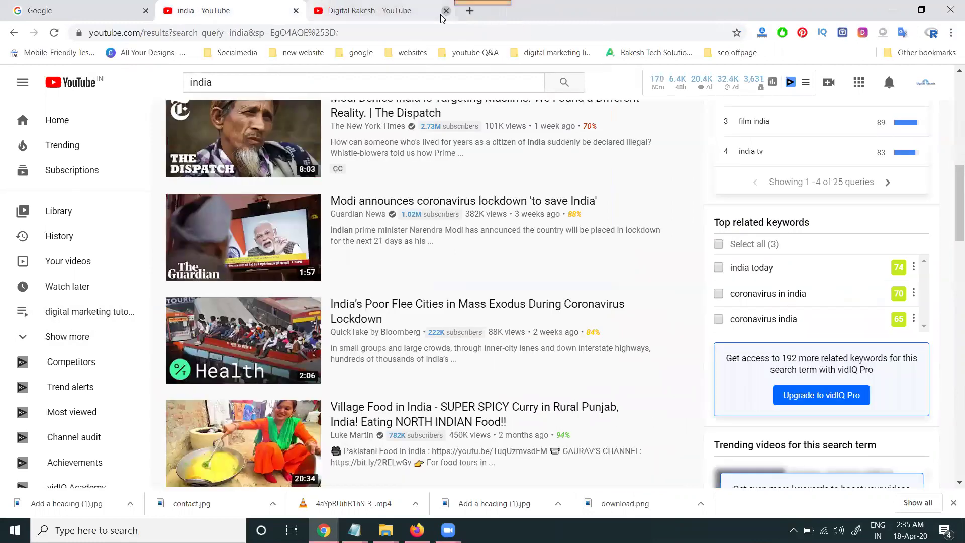
left_click(398, 9)
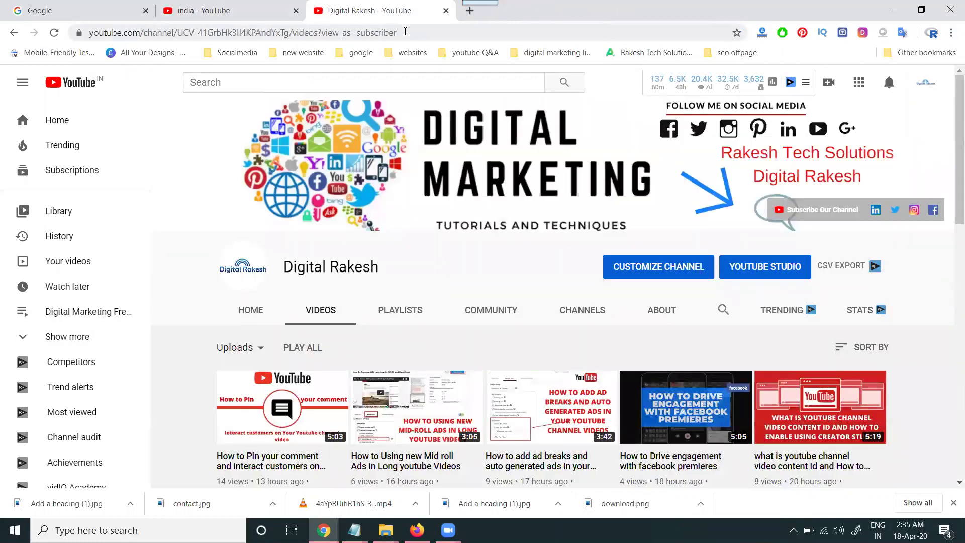
left_click(829, 82)
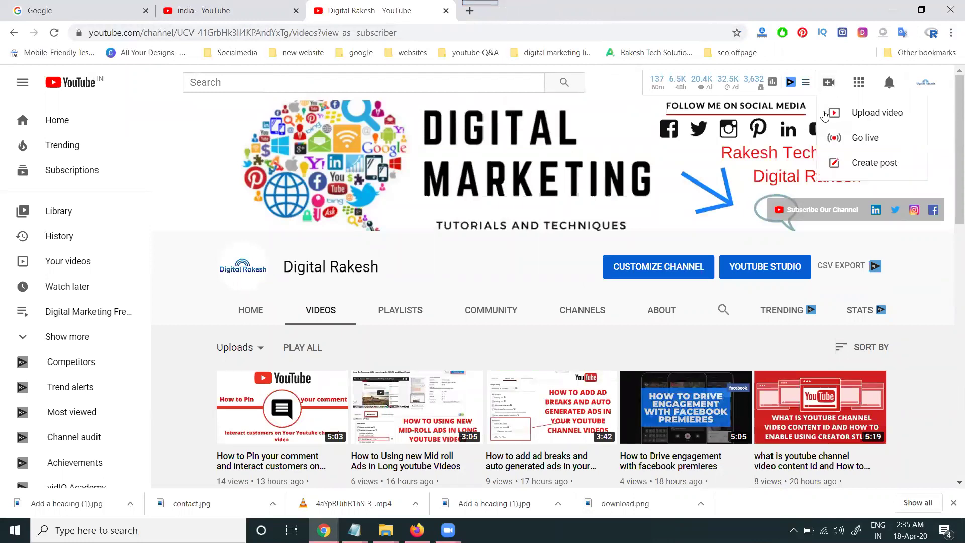
left_click(825, 115)
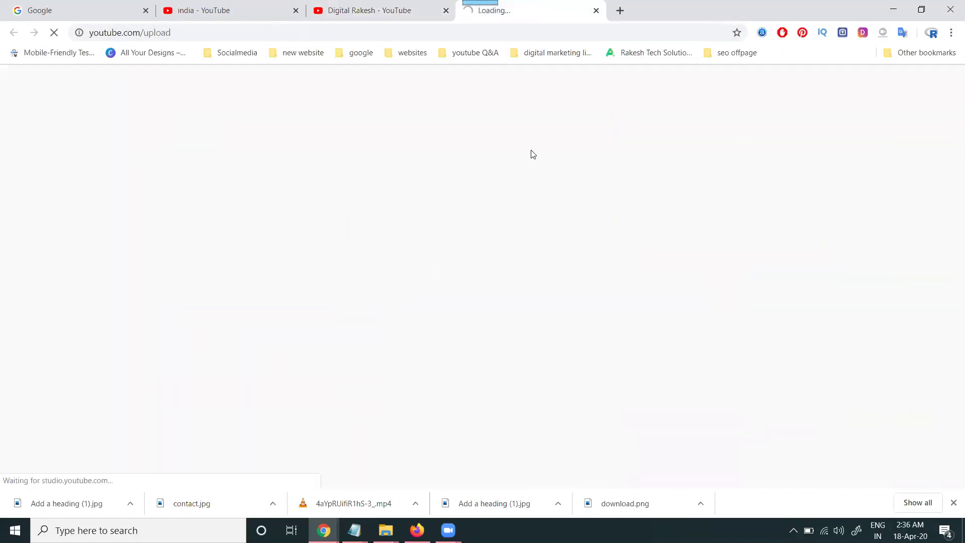
Upload 'digital marketing online Training course in india' from the videos and dm images folder
mouse_move(386, 530)
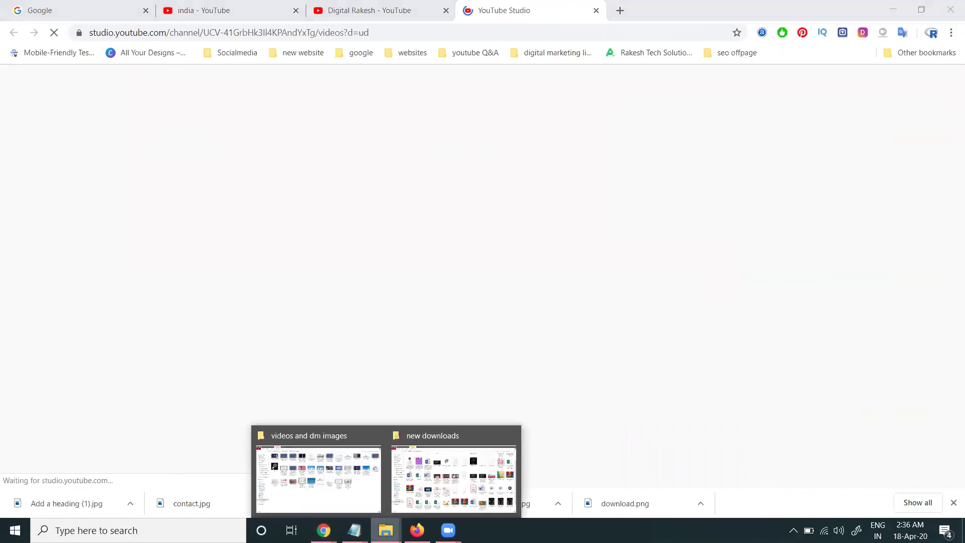
left_click(336, 493)
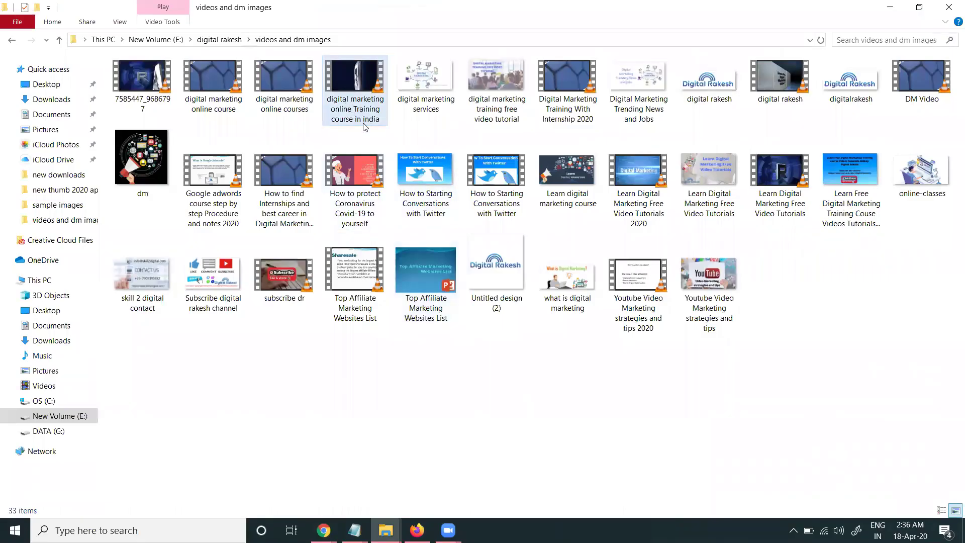
left_click(891, 7)
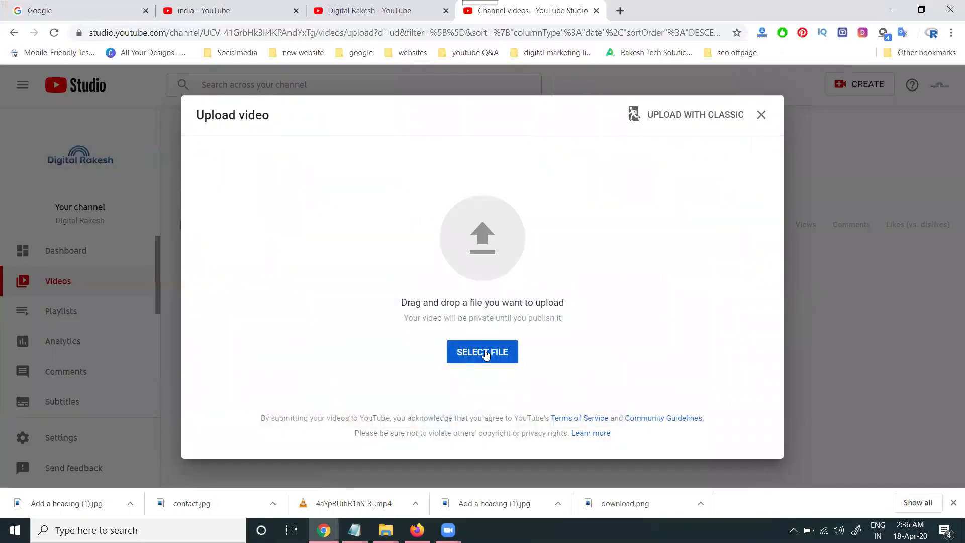
left_click(484, 352)
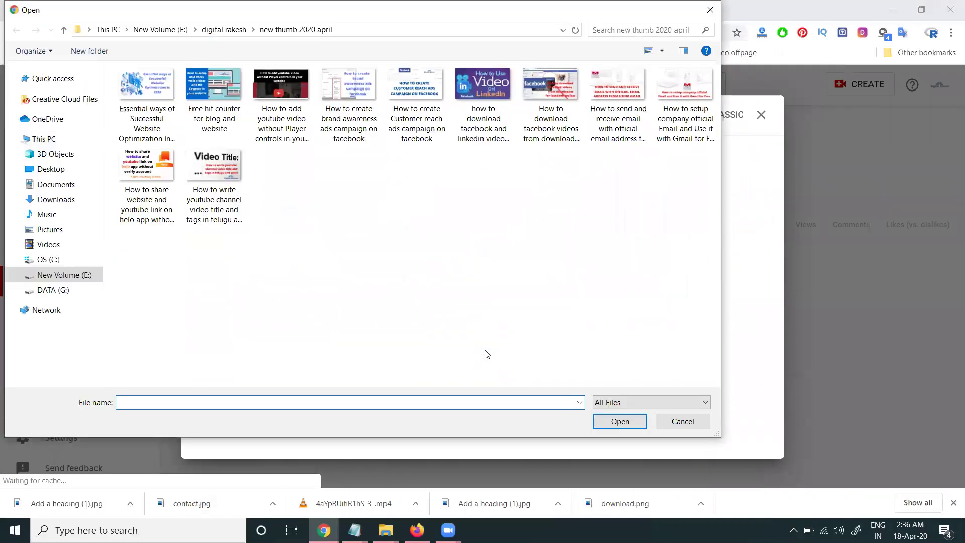
left_click(220, 29)
double_click(240, 257)
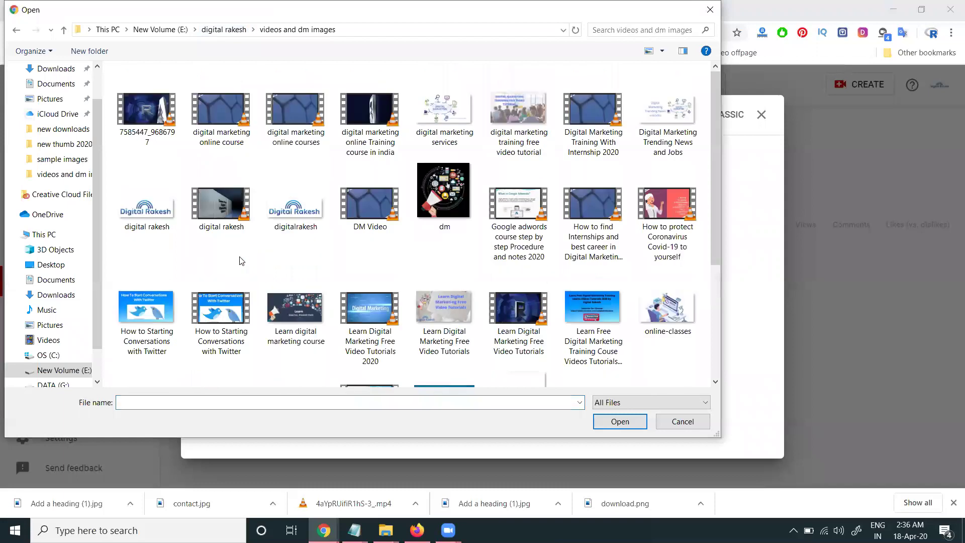
double_click(381, 121)
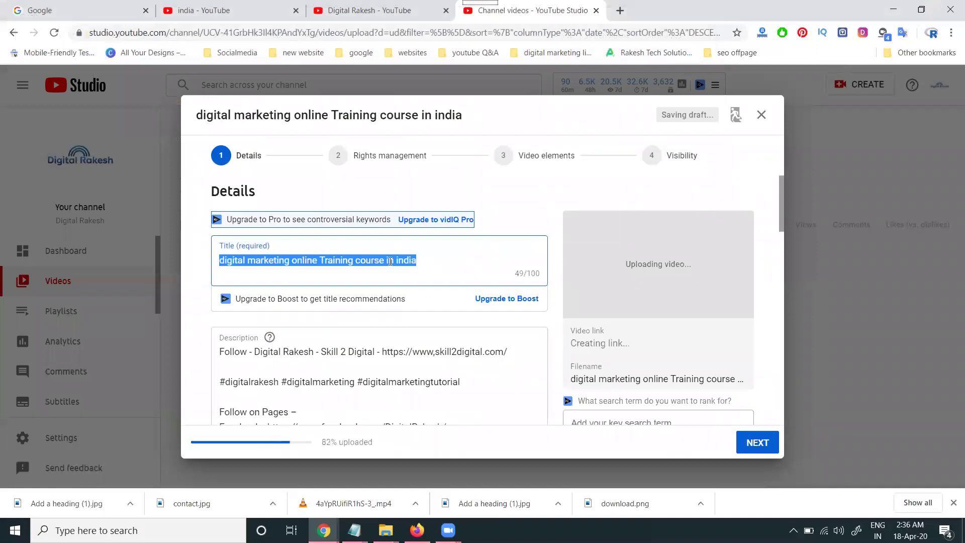
Capitalise the title to 'Digital Marketing Online Training course in india'
left_click(223, 261)
key("BackSpace")
type("D")
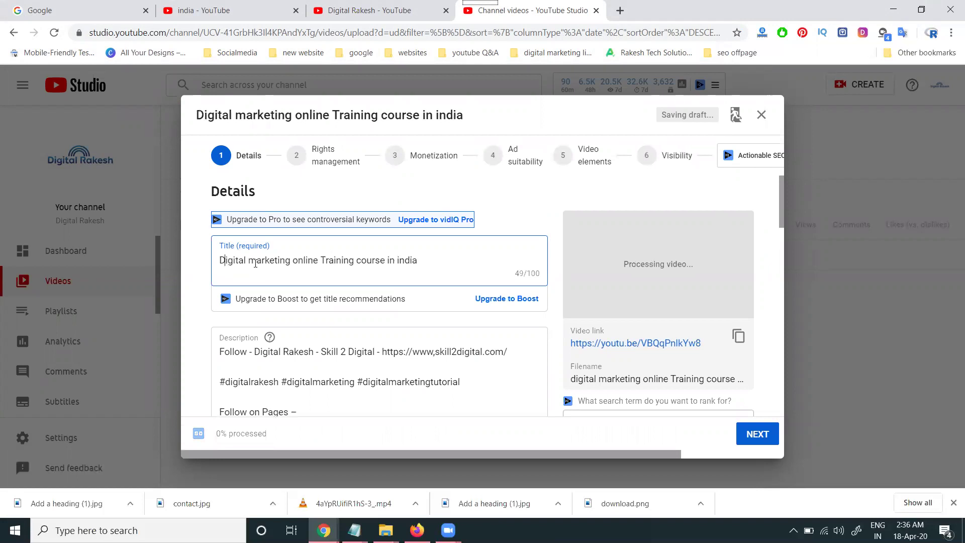
left_click(257, 259)
key("BackSpace")
type("M")
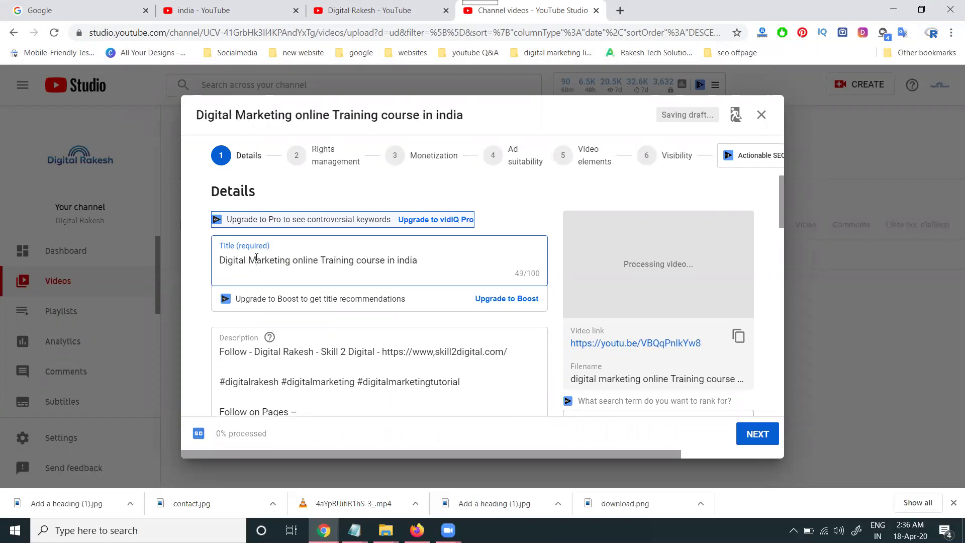
left_click(298, 261)
key("BackSpace")
type("O")
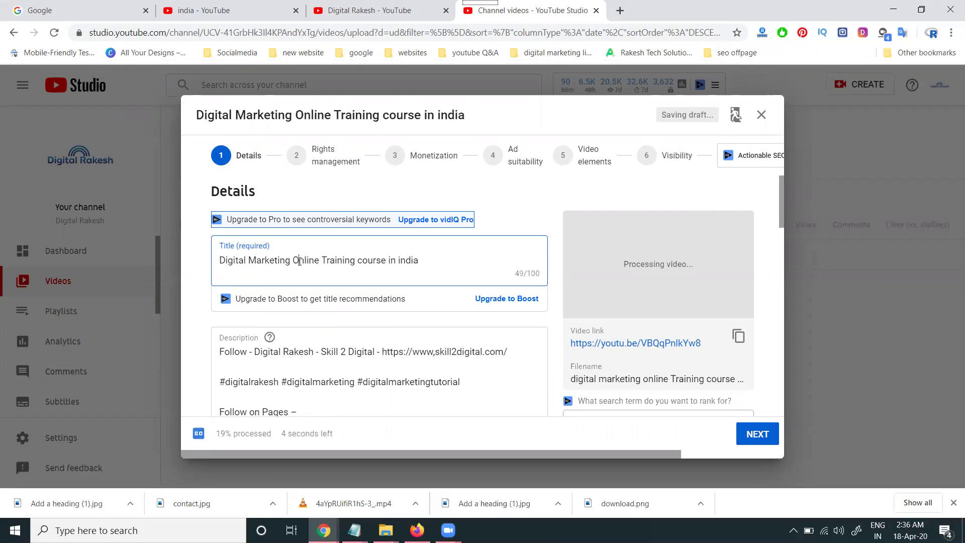
Paste the title as the description's first line, followed by a blank line
triple_click(359, 261)
key("ctrl+c")
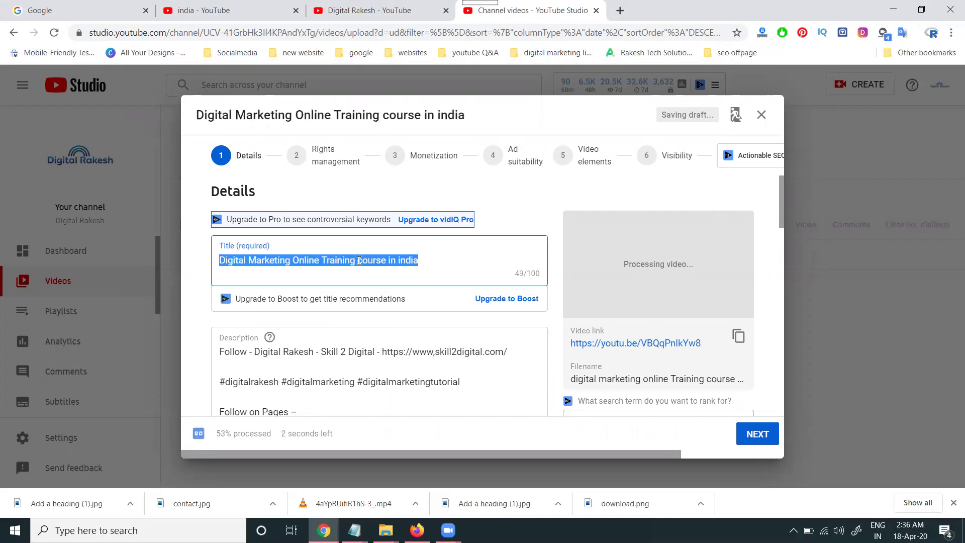
left_click(221, 347)
key("ctrl+v")
key("Return")
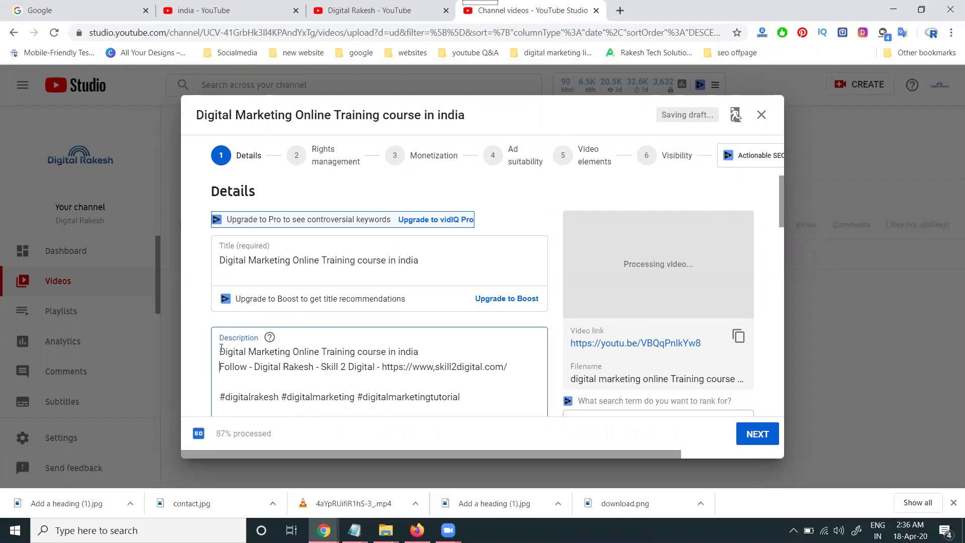
key("Return")
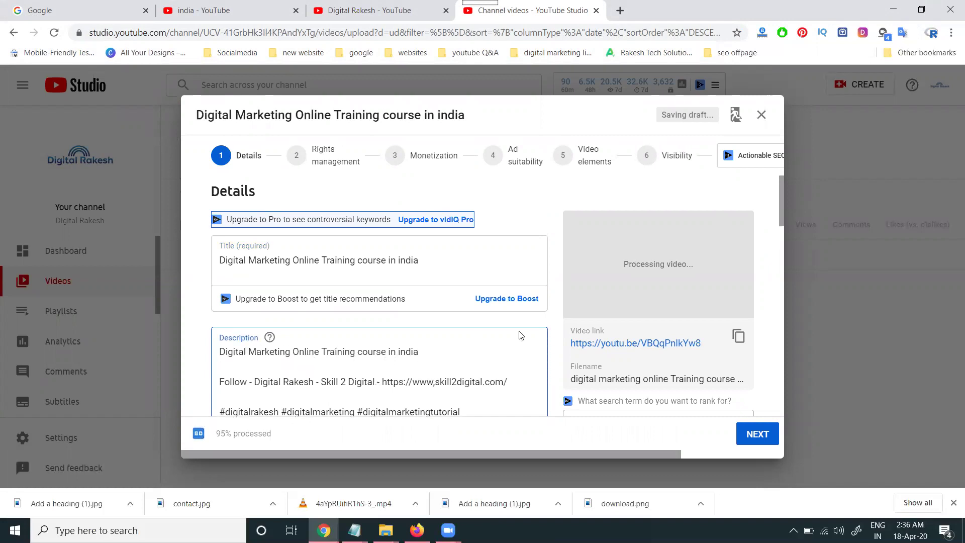
Tick seven playlists, among them Digital Marketing Online Training Classes, and confirm
scroll(522, 335, "down", 10)
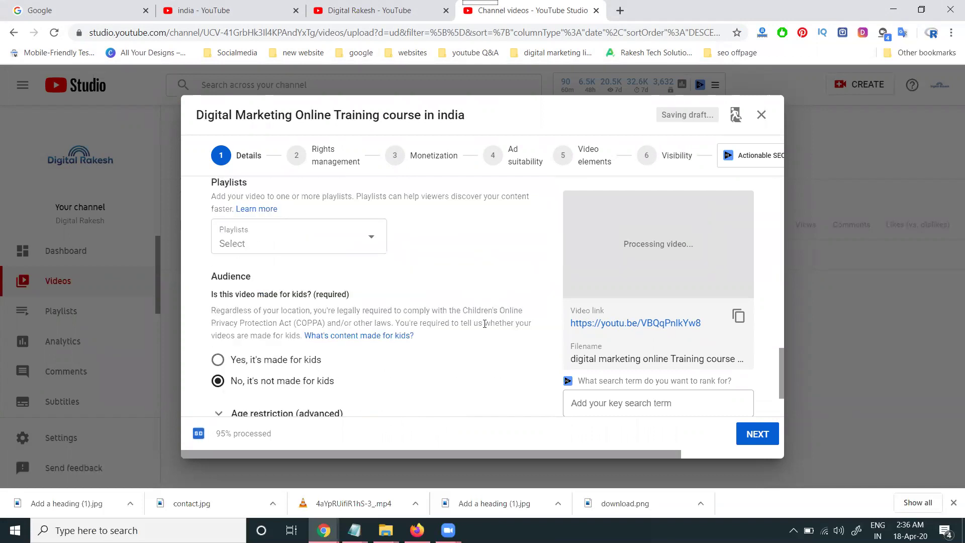
left_click(290, 250)
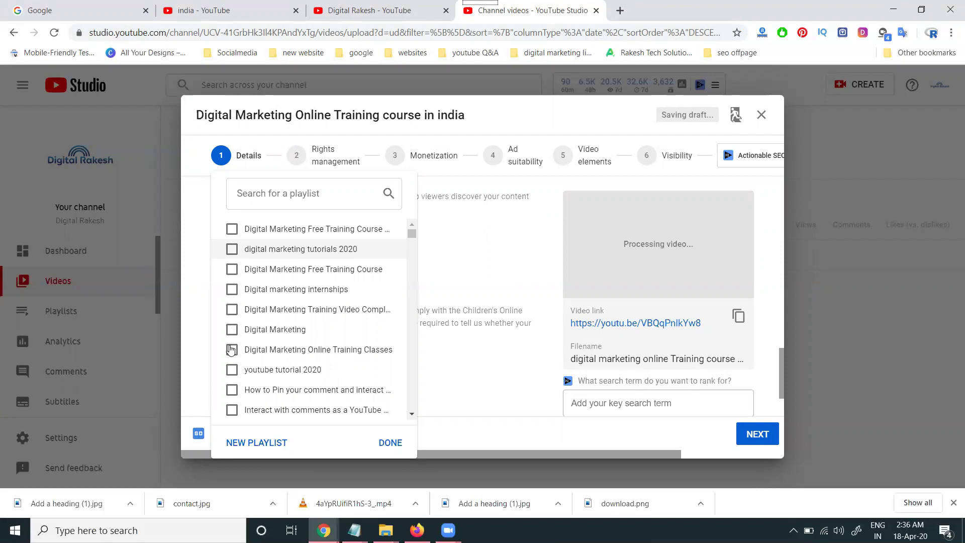
left_click(231, 351)
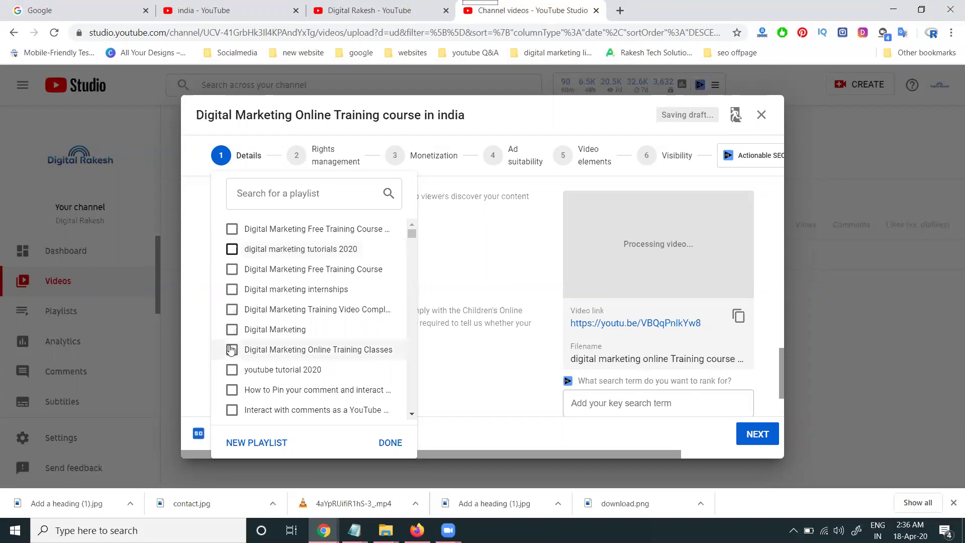
left_click(390, 444)
scroll(453, 327, "down", 2)
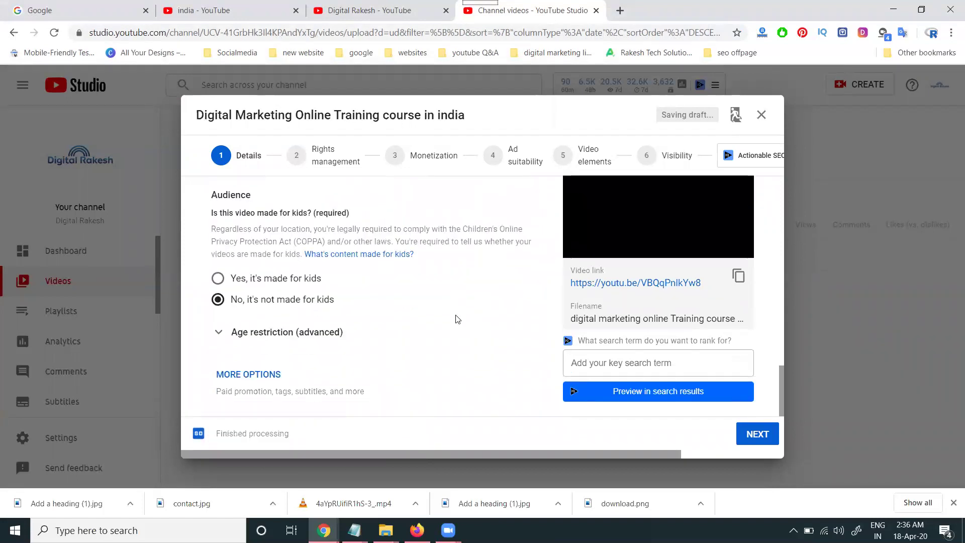
Add the course title as a tag after digitalrakesh
left_click(249, 374)
scroll(412, 284, "down", 7)
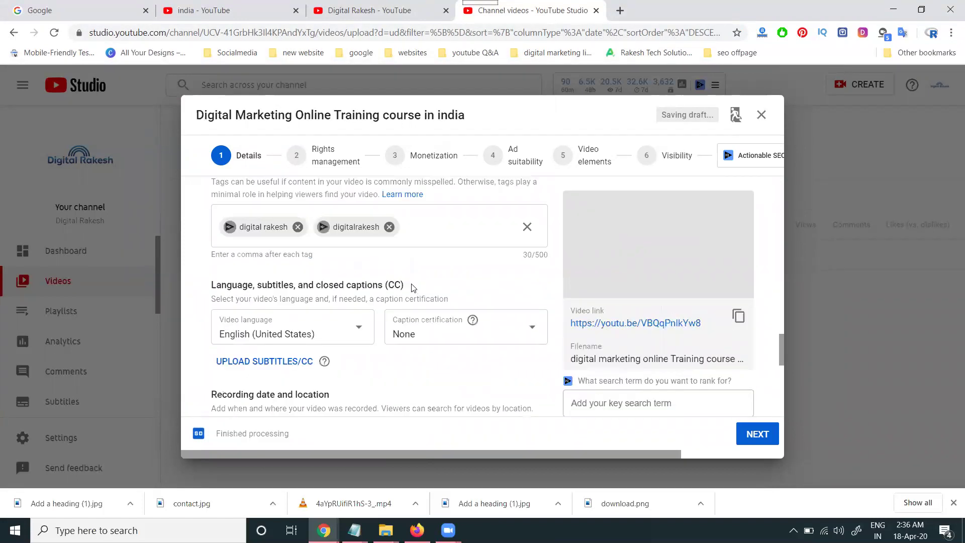
scroll(412, 284, "up", 3)
left_click(436, 287)
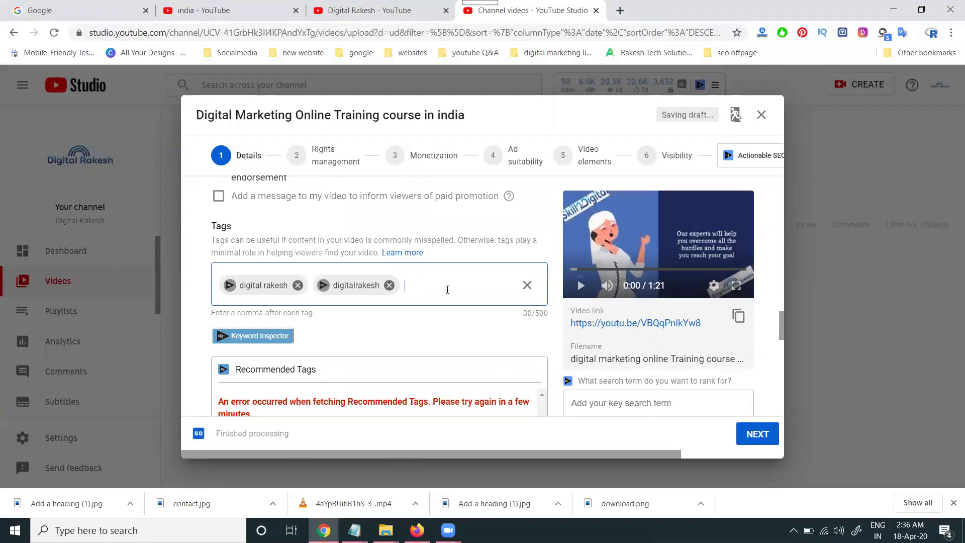
key("ctrl+v")
Set the recording date to Apr 18, 2020 and the video location to India
scroll(448, 292, "down", 3)
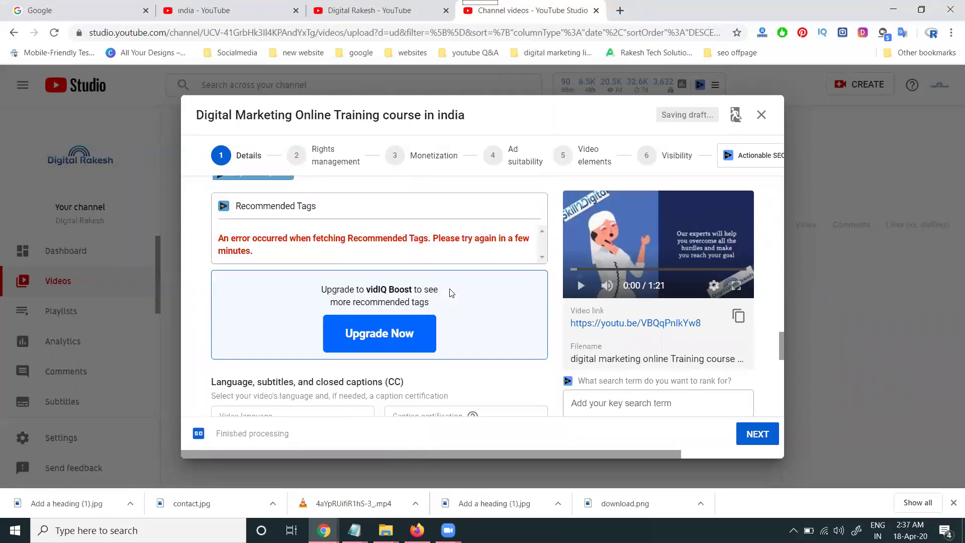
scroll(452, 295, "down", 4)
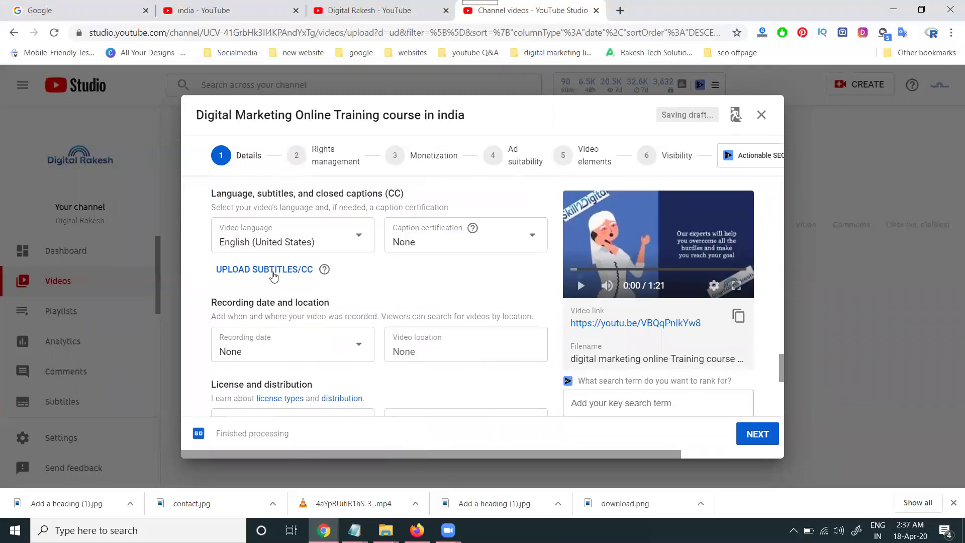
left_click(256, 351)
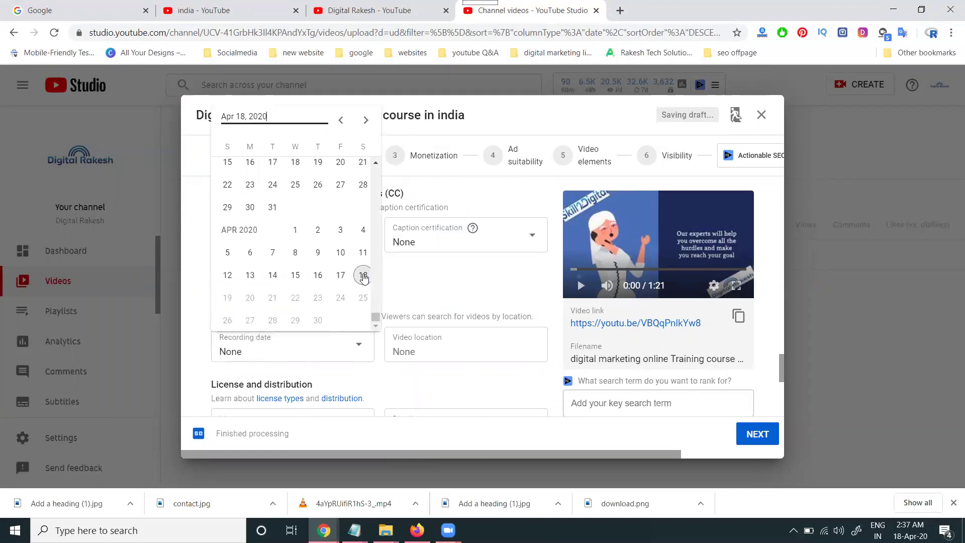
left_click(364, 276)
left_click(418, 347)
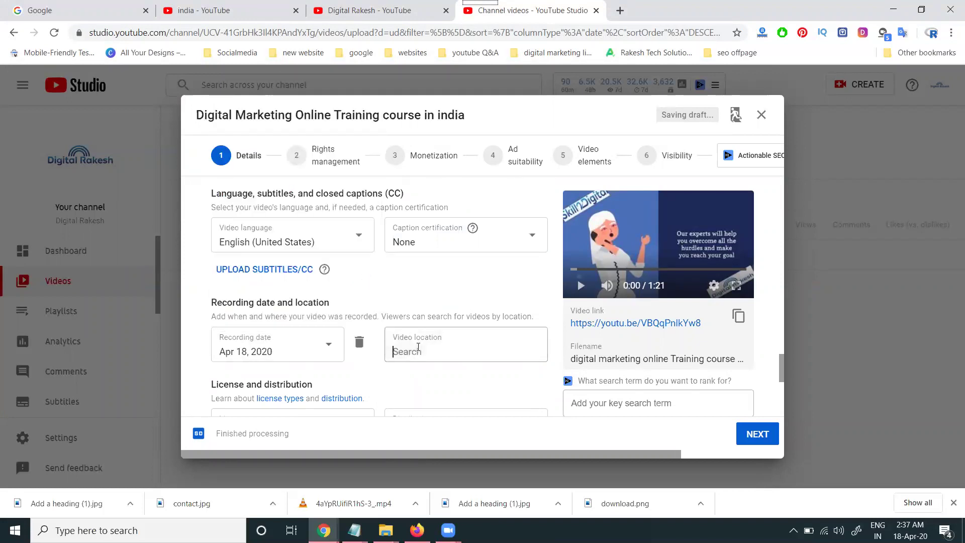
type("india")
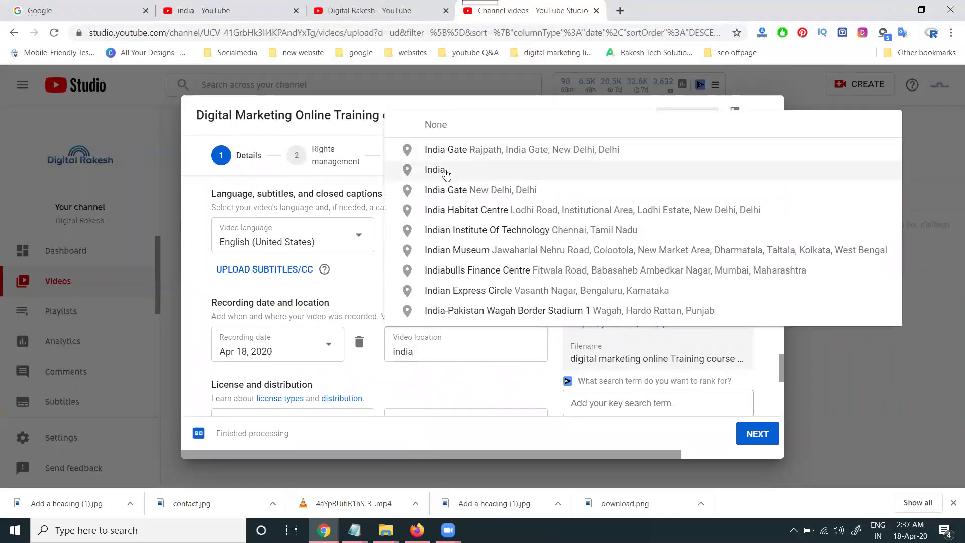
left_click(435, 170)
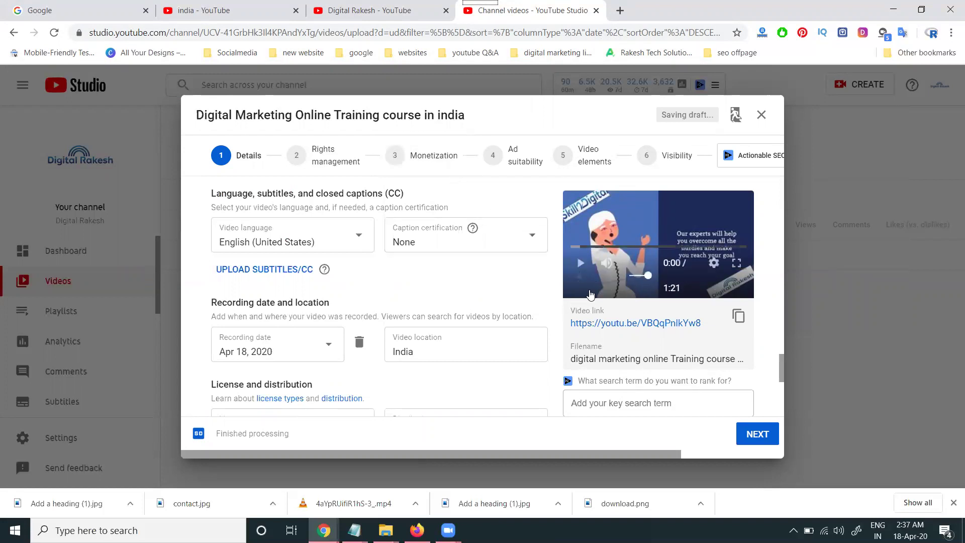
Mute the video preview and place the cursor after the existing tags
left_click(607, 265)
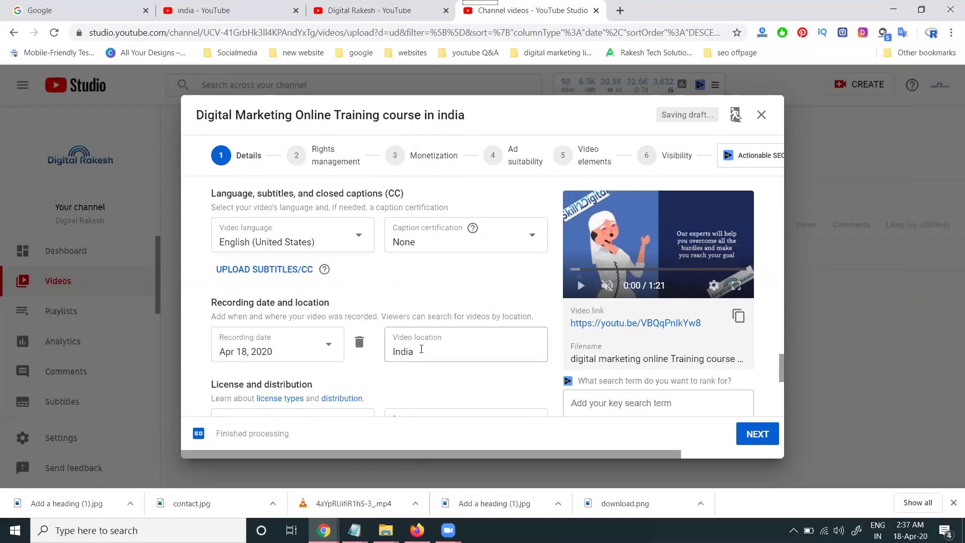
scroll(425, 310, "down", 4)
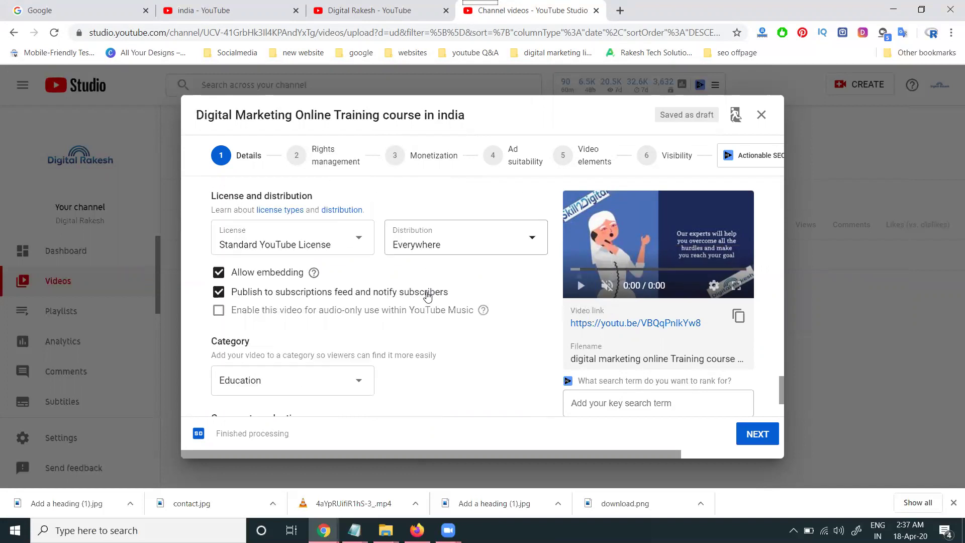
scroll(330, 383, "down", 2)
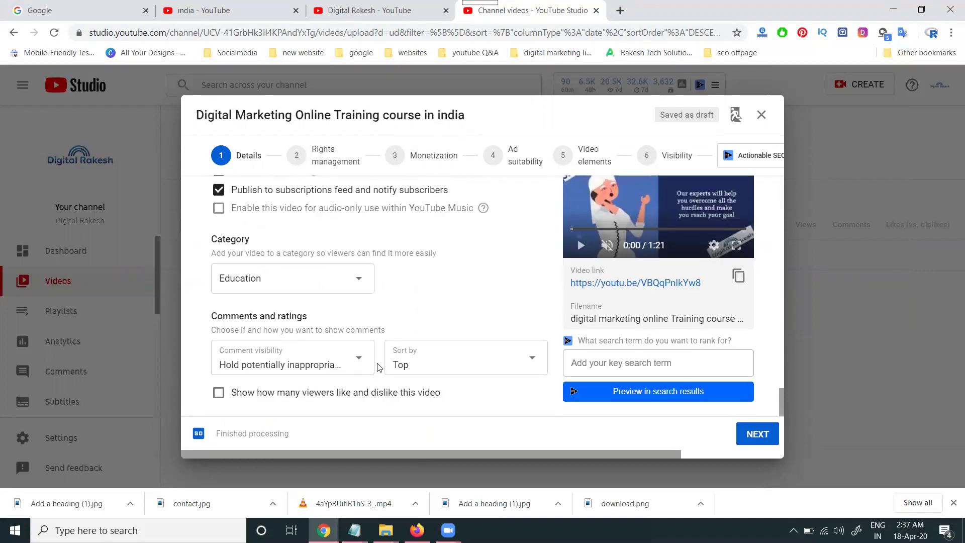
scroll(380, 362, "up", 8)
scroll(378, 360, "up", 5)
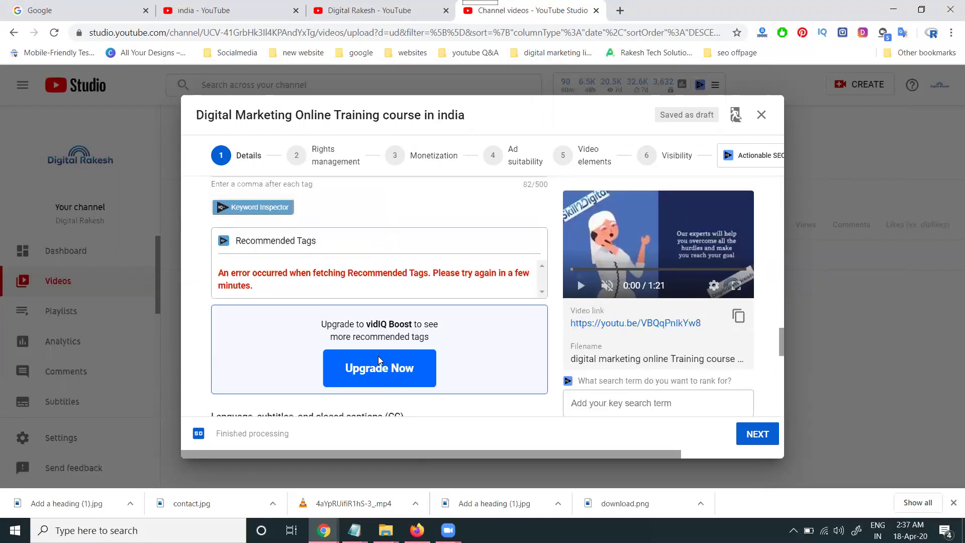
left_click(459, 266)
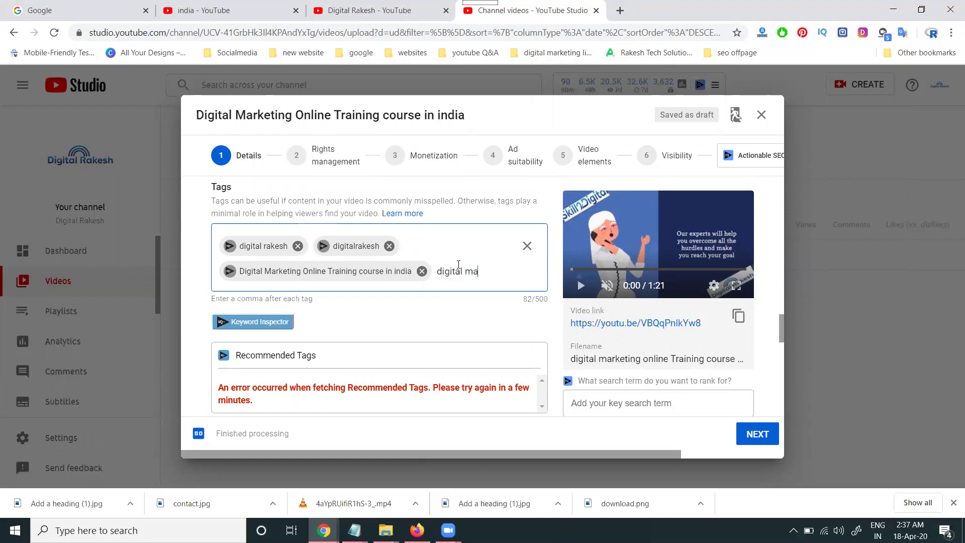
Add tags: digital marketing, its course, training, online training and online course variants, digital, marketing
type("d")
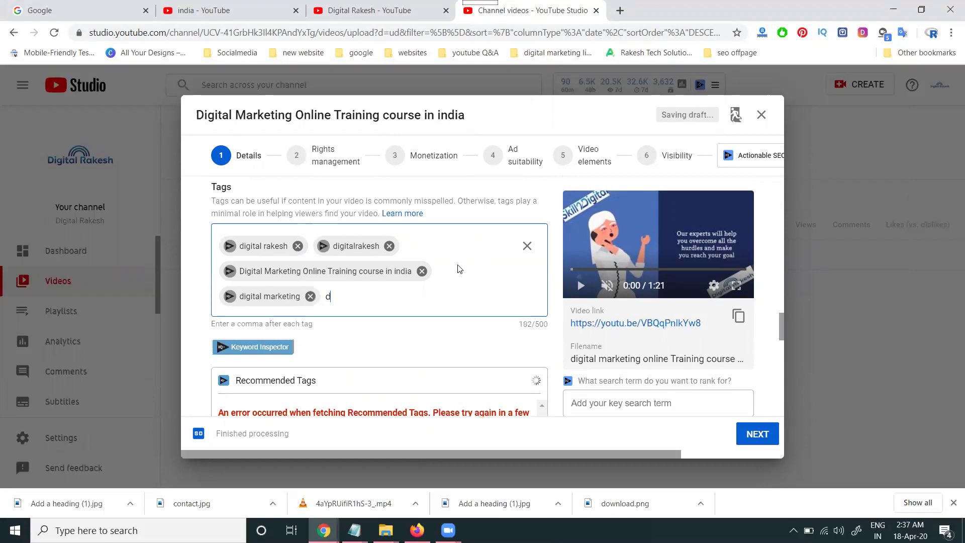
type("igital marketing,digital marke")
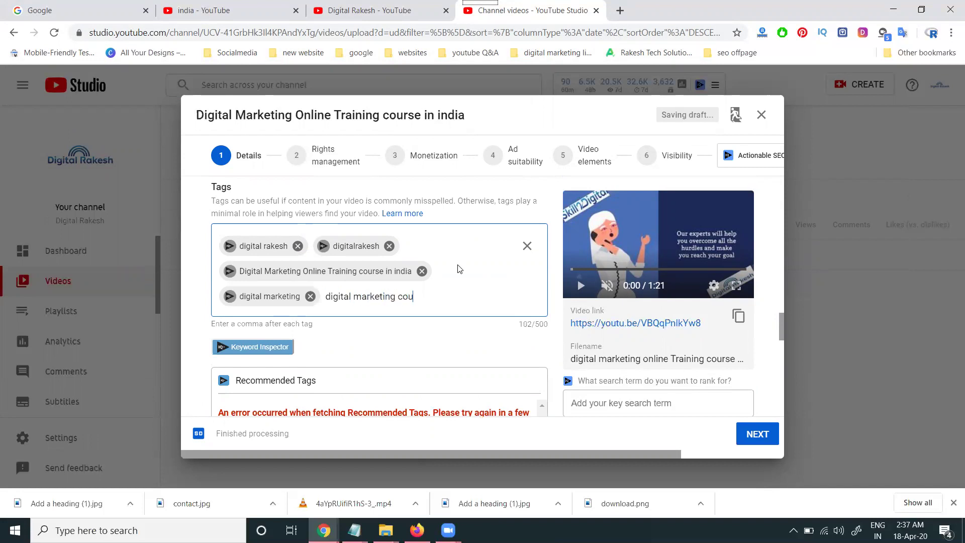
type("ting course,")
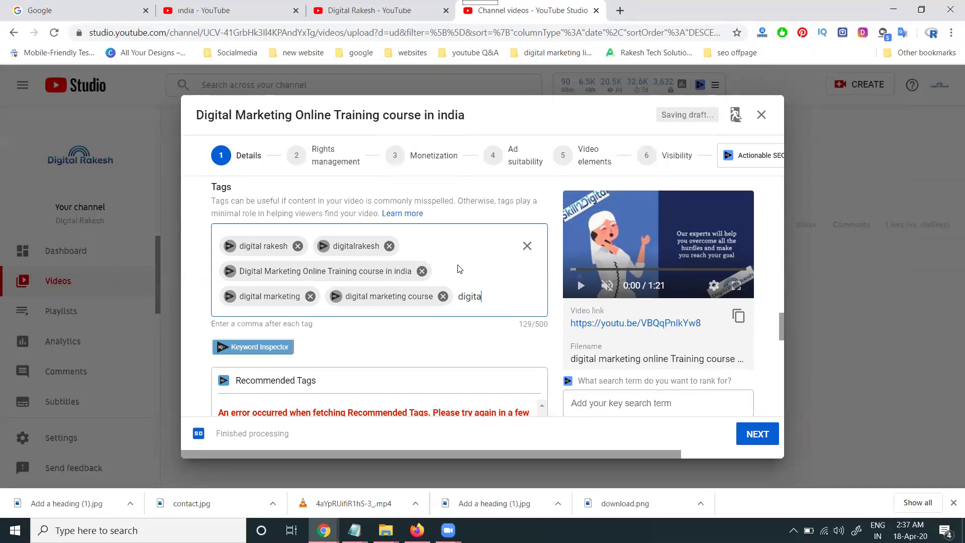
type("digital marketing")
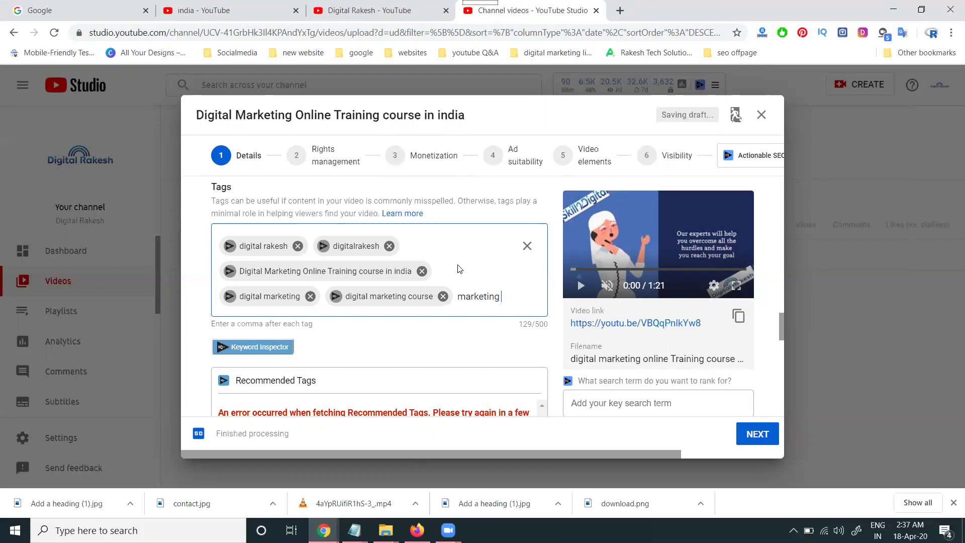
type(" training")
key("comma")
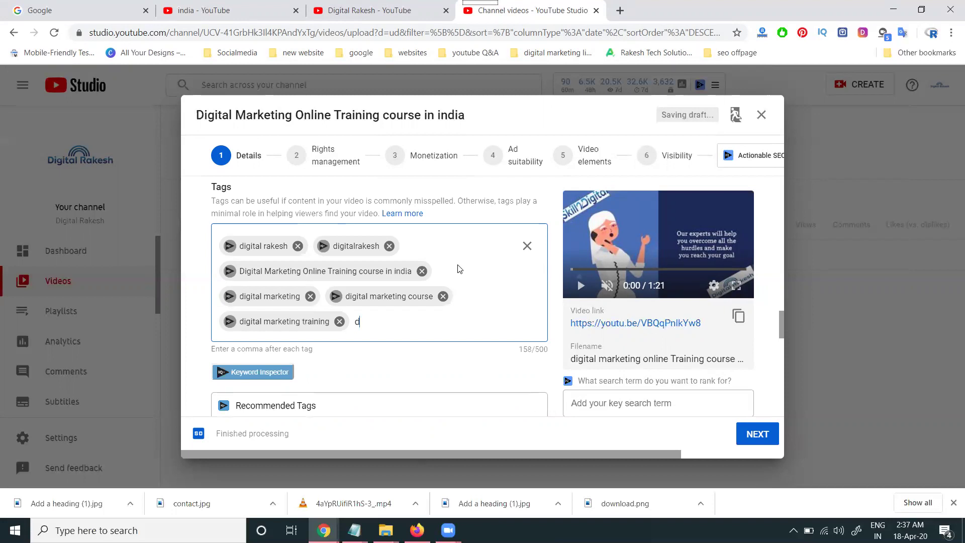
type("digital marketing online traini")
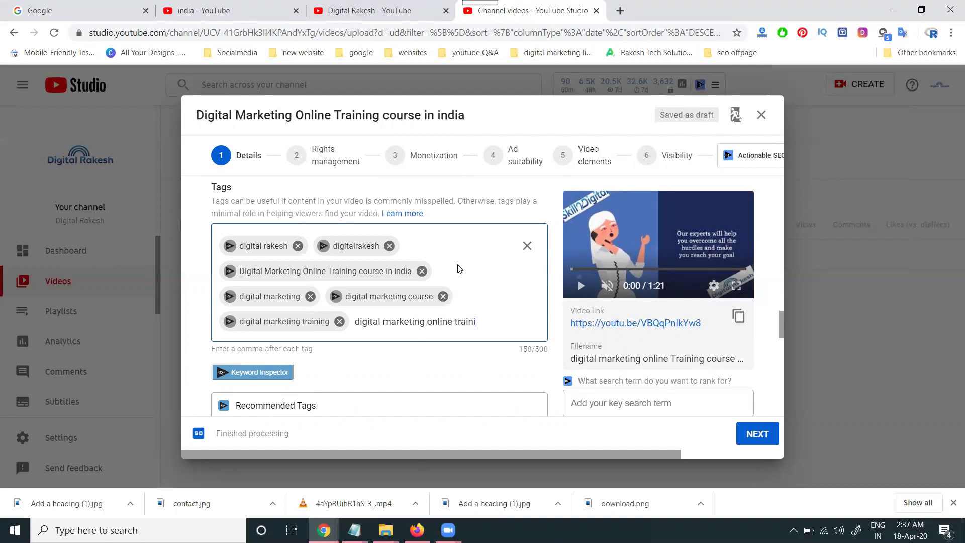
type("ng")
key("comma")
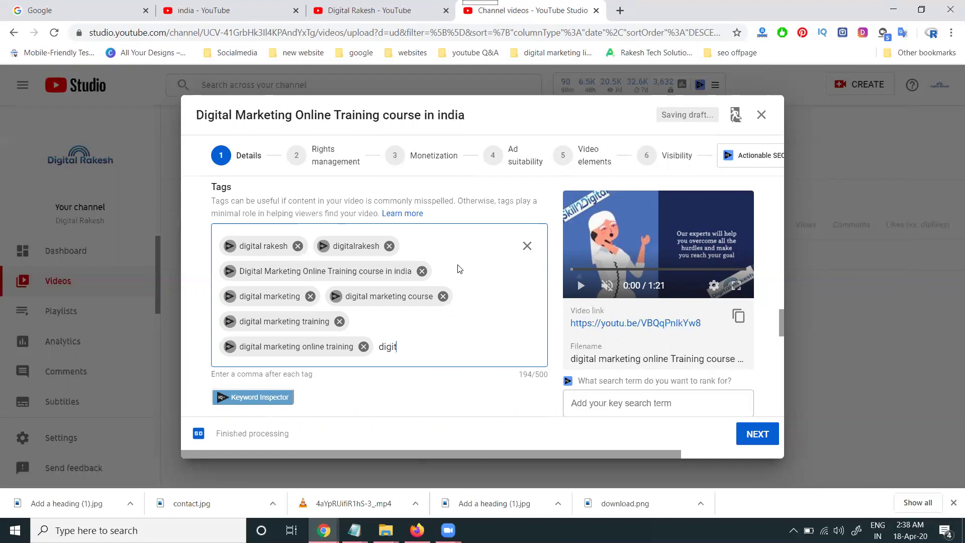
type("digital marketing online c")
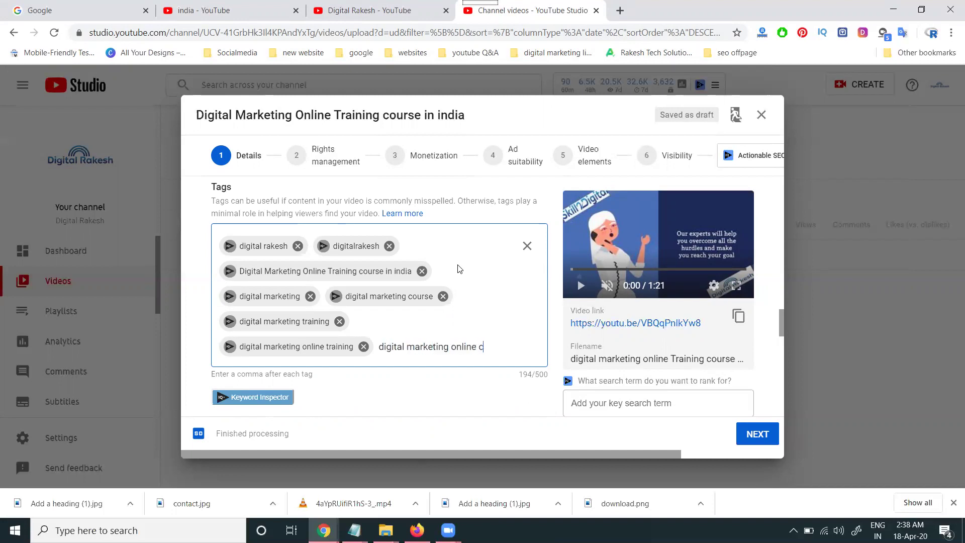
type("ourse")
key("comma")
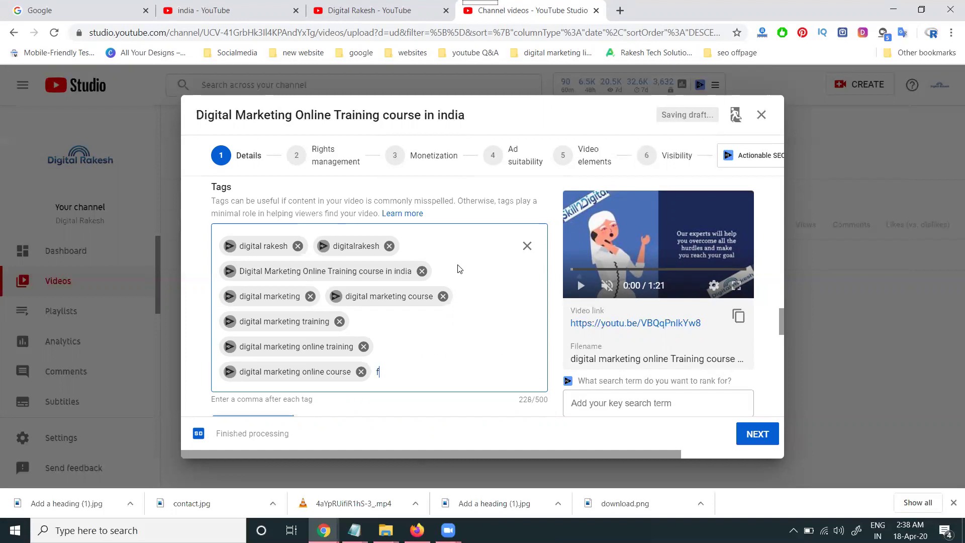
type("digital")
key("comma")
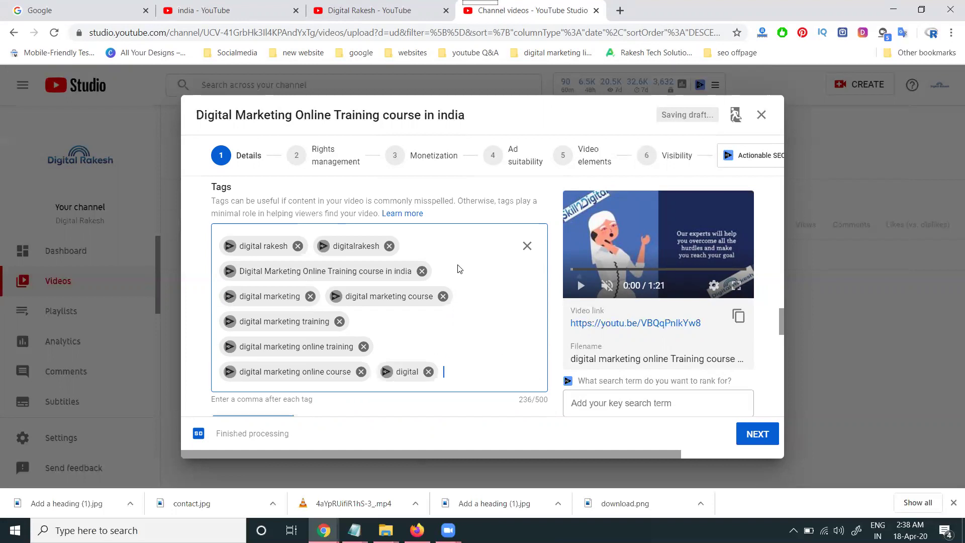
type("marketing")
key("comma")
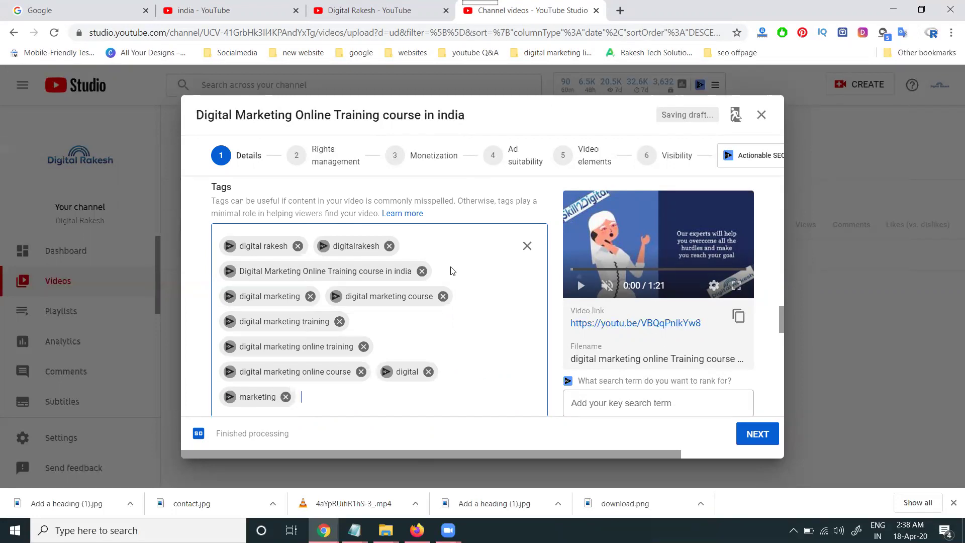
scroll(453, 271, "down", 4)
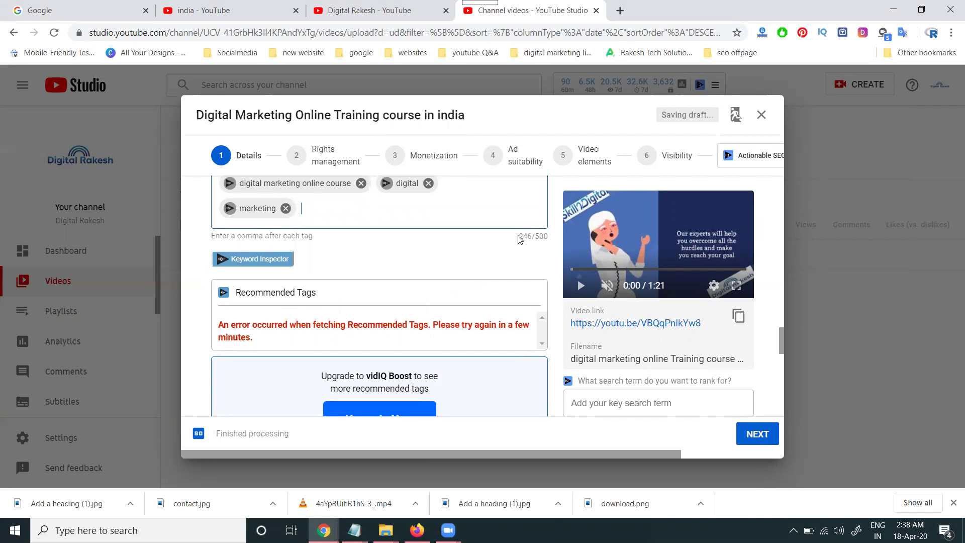
Upload the 'Learn digital marketing course' image as the video's custom thumbnail
left_click(748, 434)
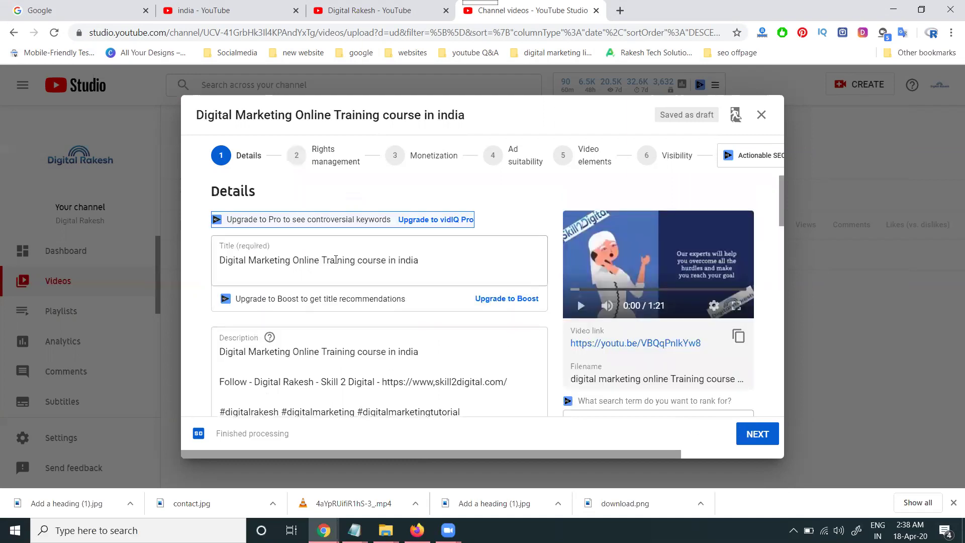
scroll(312, 307, "down", 4)
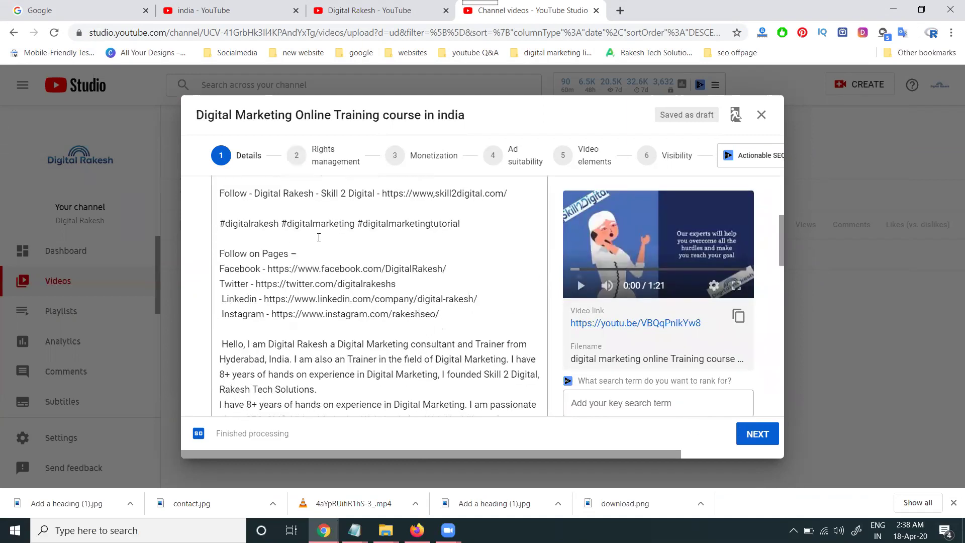
scroll(376, 235, "down", 10)
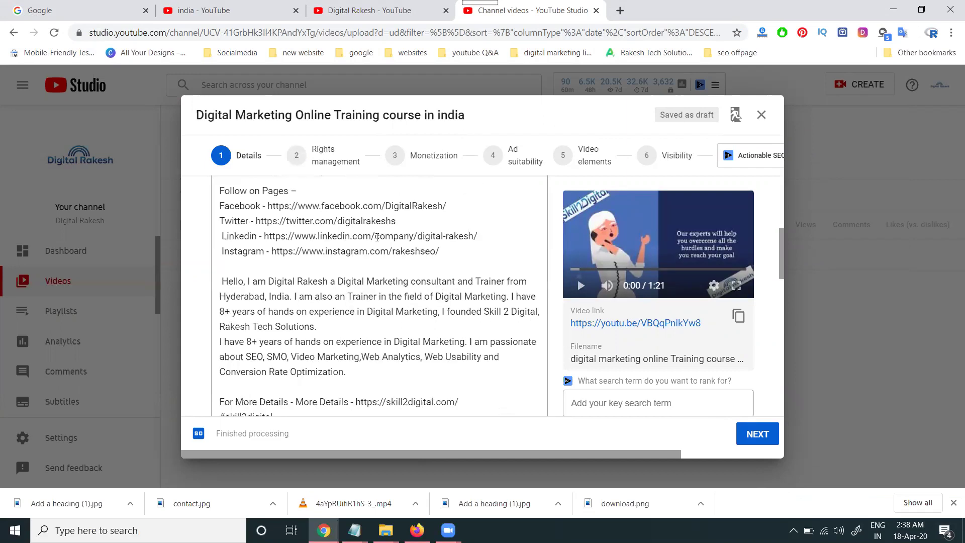
left_click(261, 212)
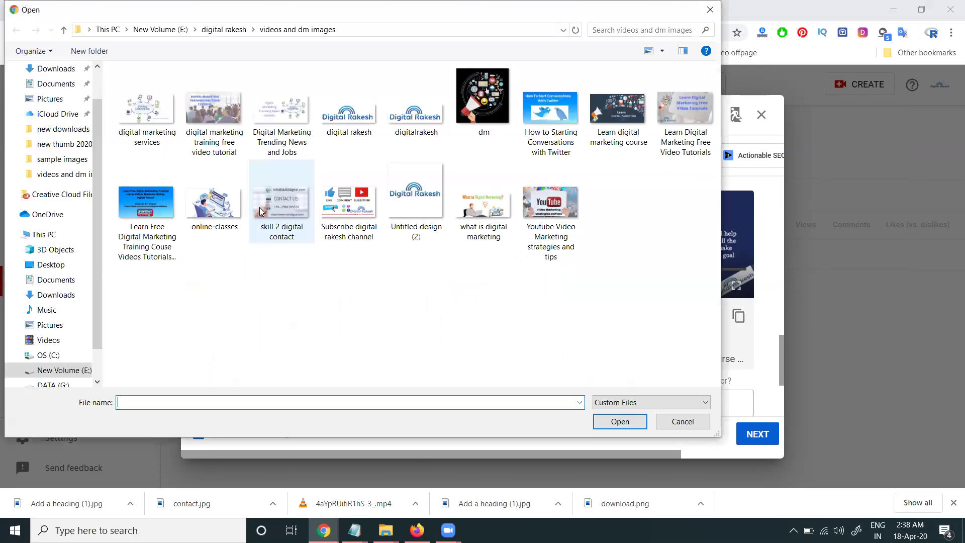
double_click(610, 113)
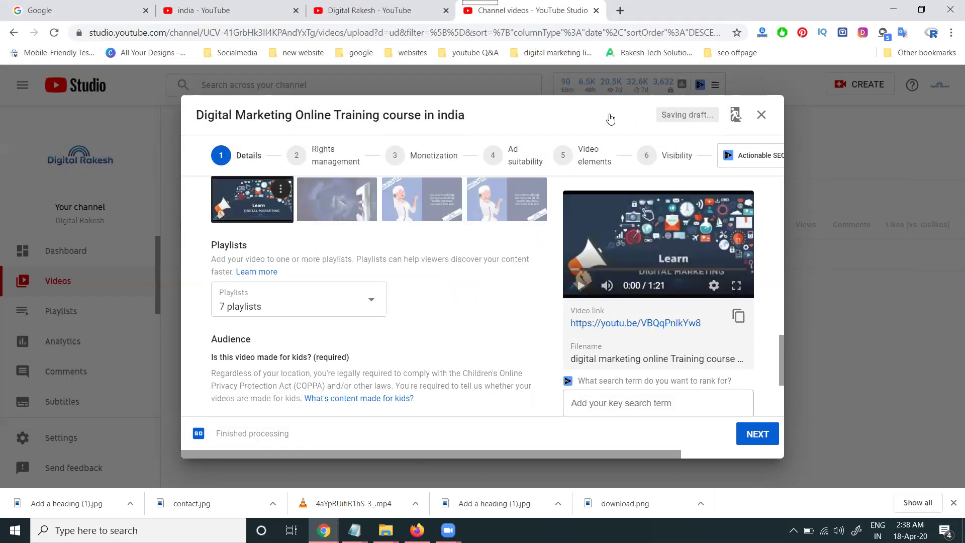
Return to Details and finish the description line with 'by Digital rakesh'
left_click(756, 434)
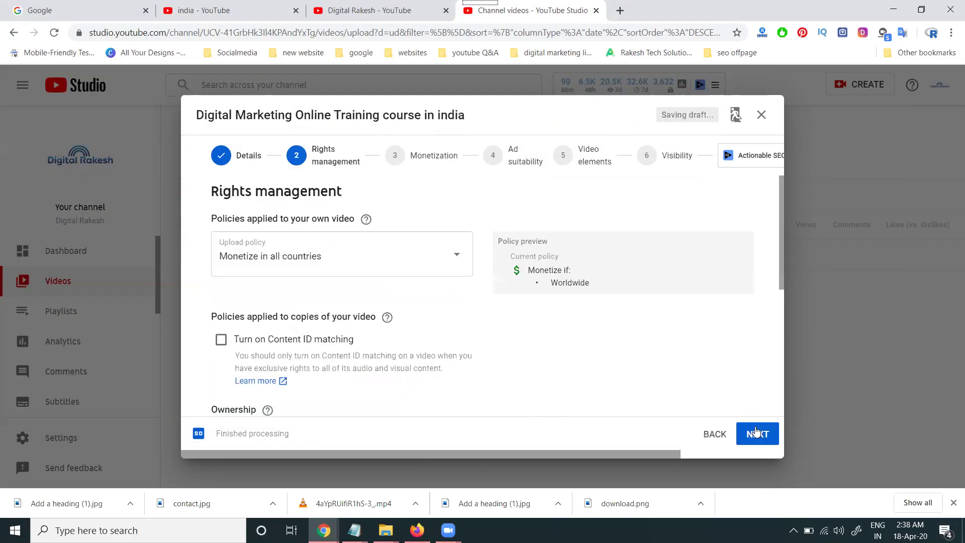
left_click(716, 437)
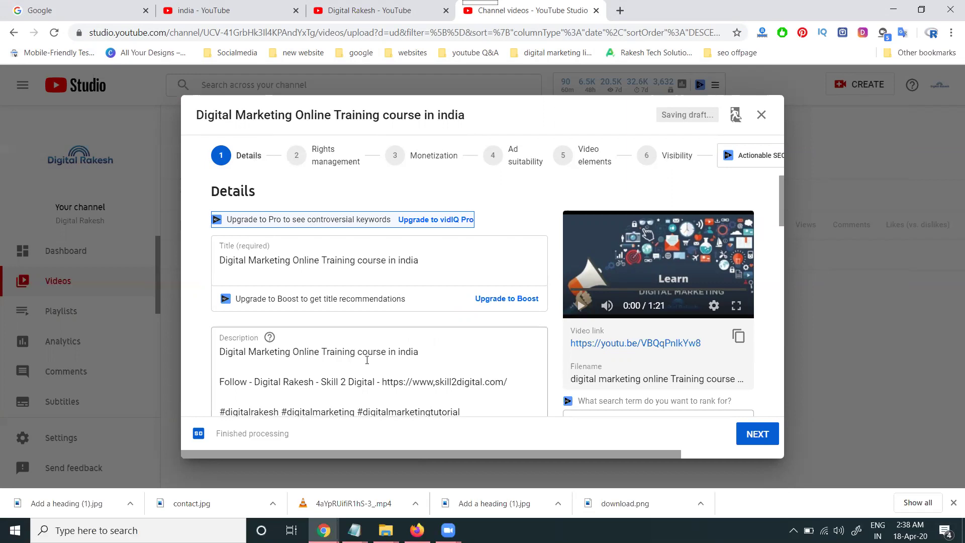
scroll(367, 360, "down", 4)
scroll(382, 342, "up", 3)
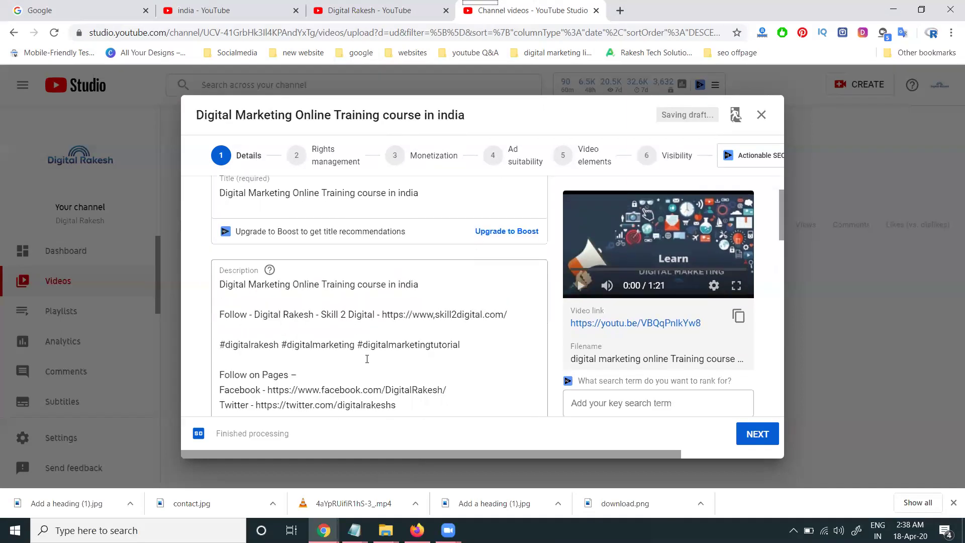
left_click(438, 294)
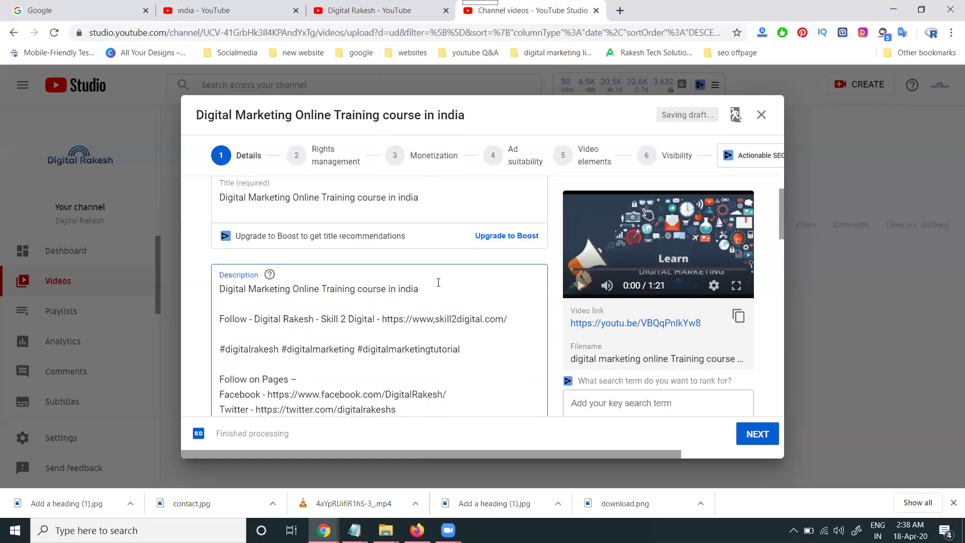
type("by Digital rakesh")
key("Return")
Expand the extra details and review paid promotion, tags, language and recording information
scroll(438, 282, "down", 14)
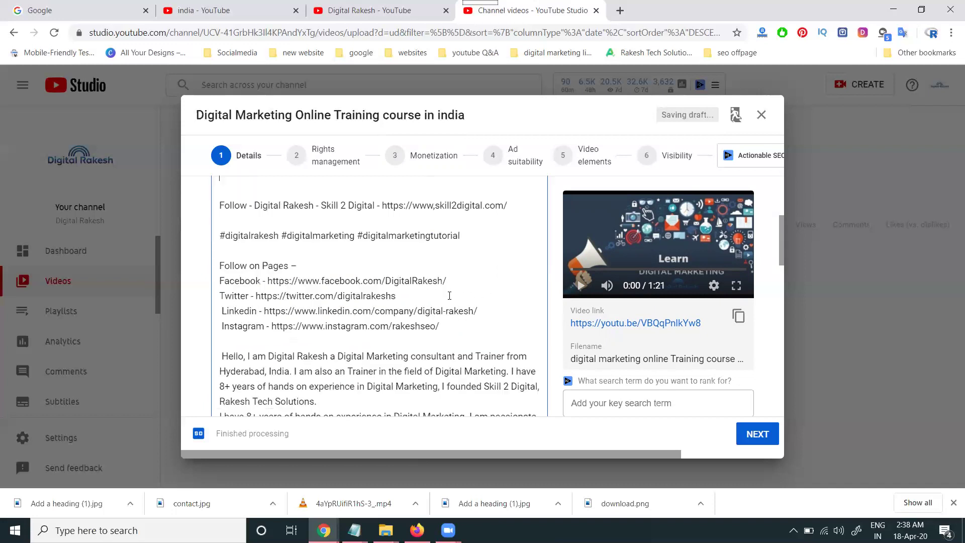
scroll(265, 281, "down", 5)
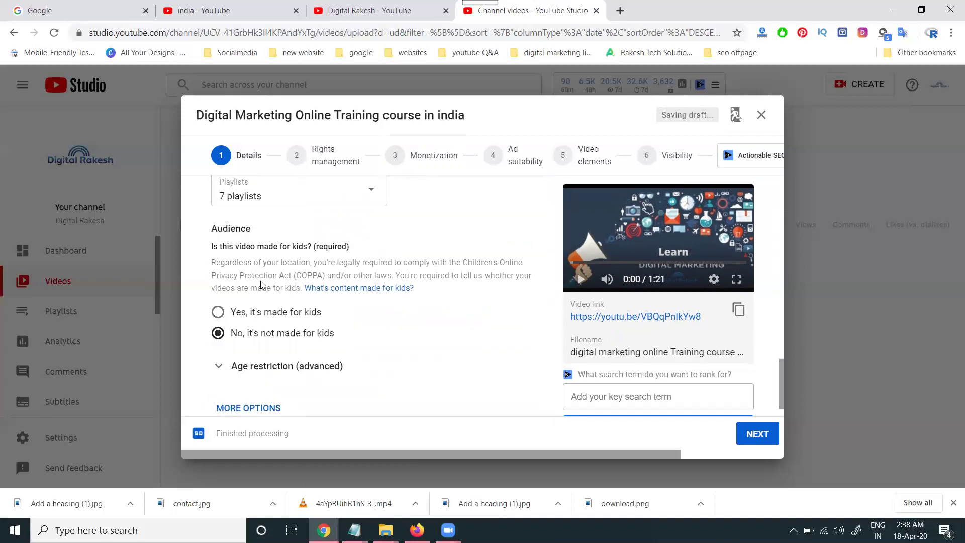
scroll(261, 281, "down", 1)
left_click(261, 381)
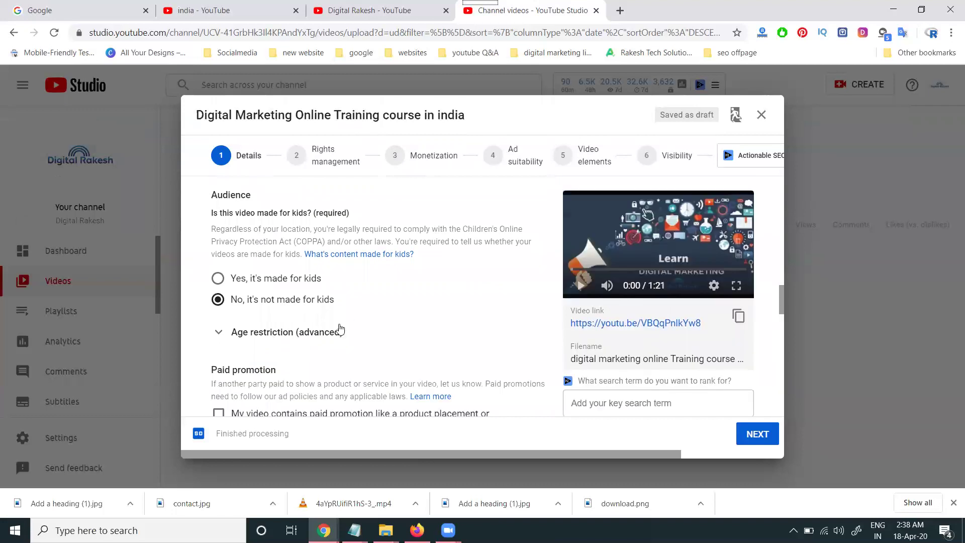
scroll(276, 301, "down", 6)
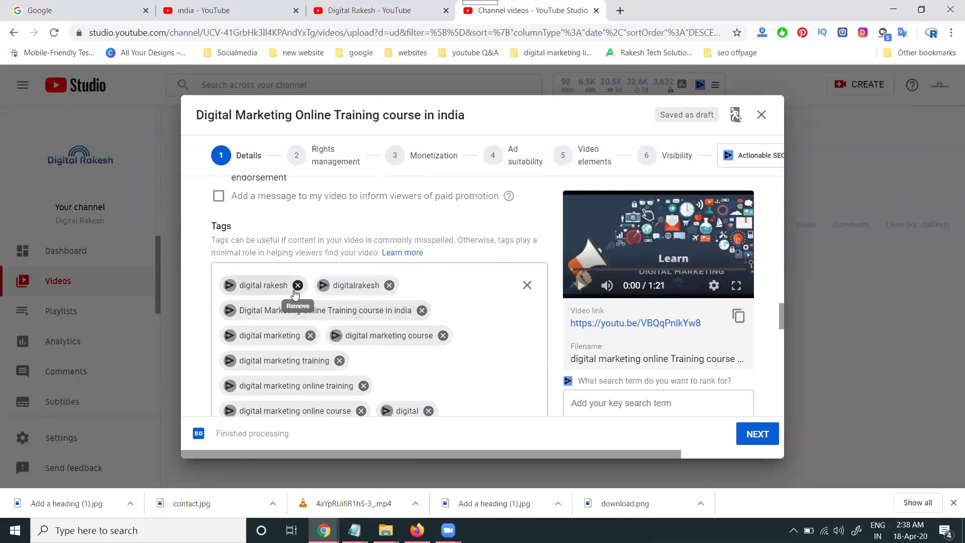
scroll(298, 294, "down", 10)
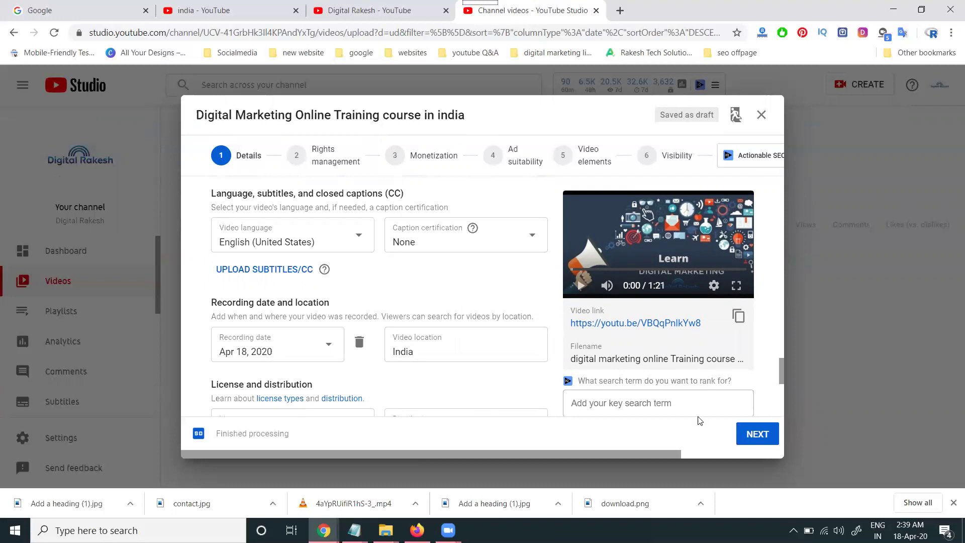
In Rights management, copy the asset title into Asset description and Notes
left_click(755, 435)
scroll(359, 308, "down", 5)
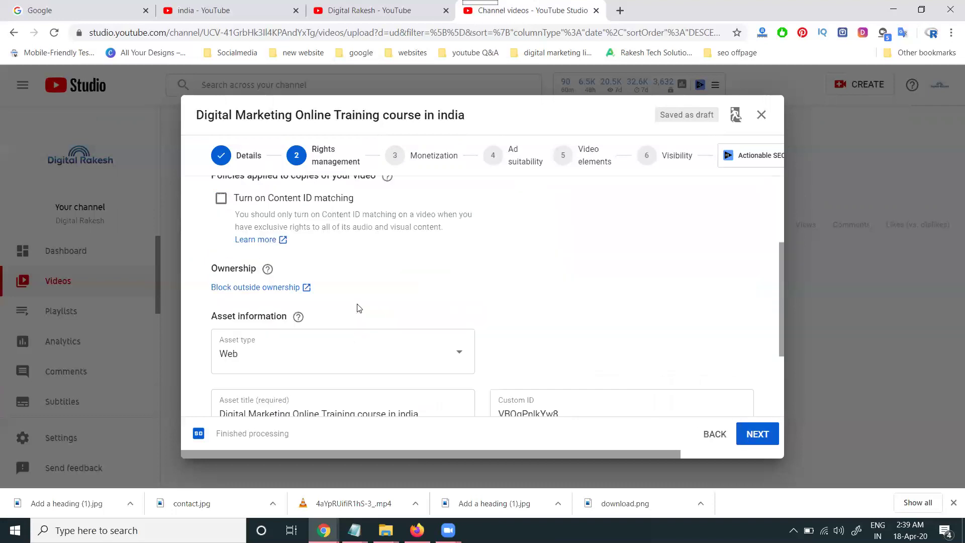
triple_click(356, 305)
key("ctrl+c")
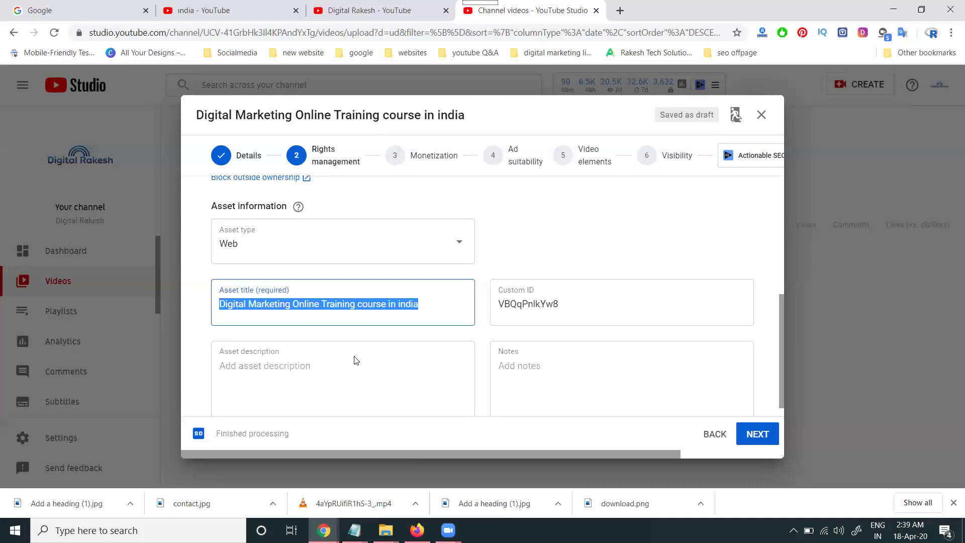
left_click(354, 359)
key("ctrl+v")
left_click(532, 370)
key("ctrl+v")
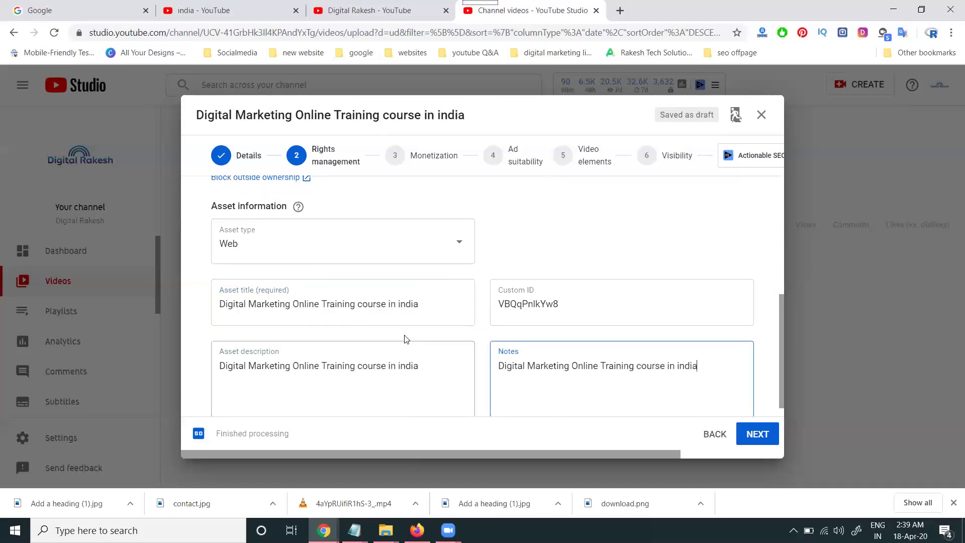
Keep Web as the asset type
scroll(405, 338, "up", 3)
left_click(245, 370)
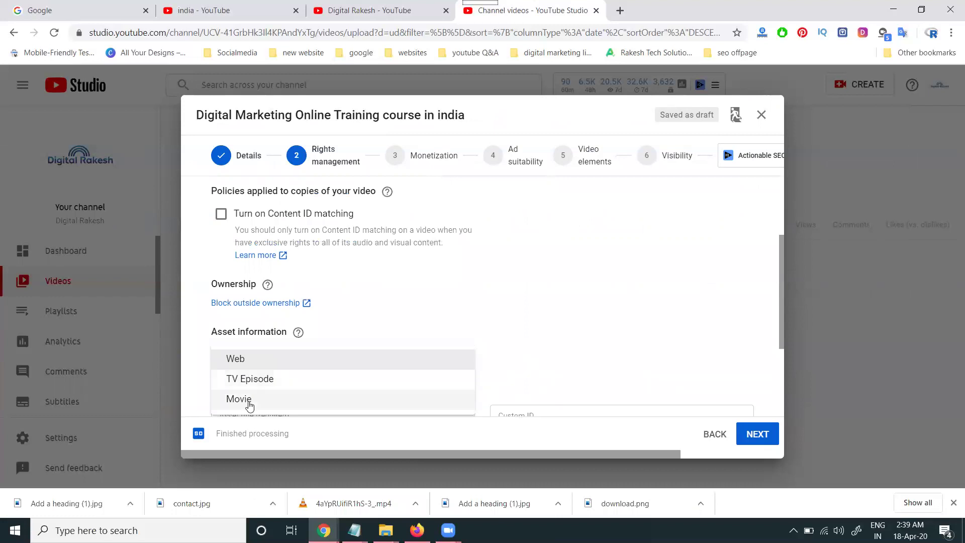
left_click(250, 364)
scroll(479, 306, "up", 3)
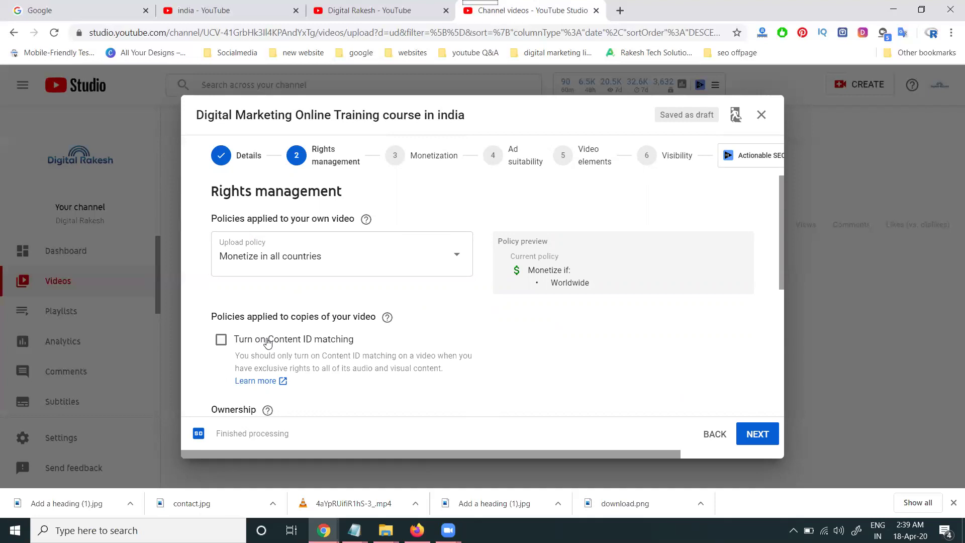
Review the Monetization ad types and continue to the Ad suitability step
left_click(746, 425)
scroll(345, 294, "down", 5)
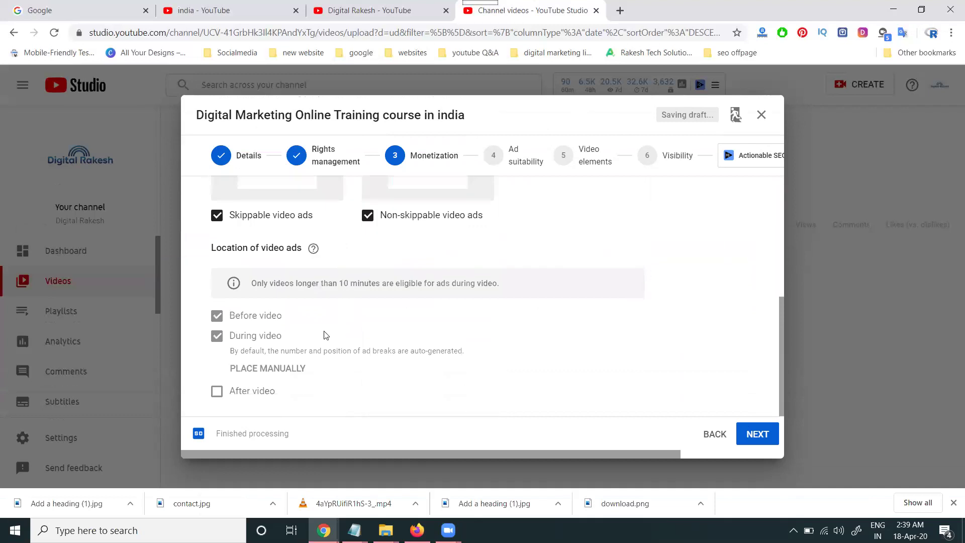
scroll(238, 296, "up", 4)
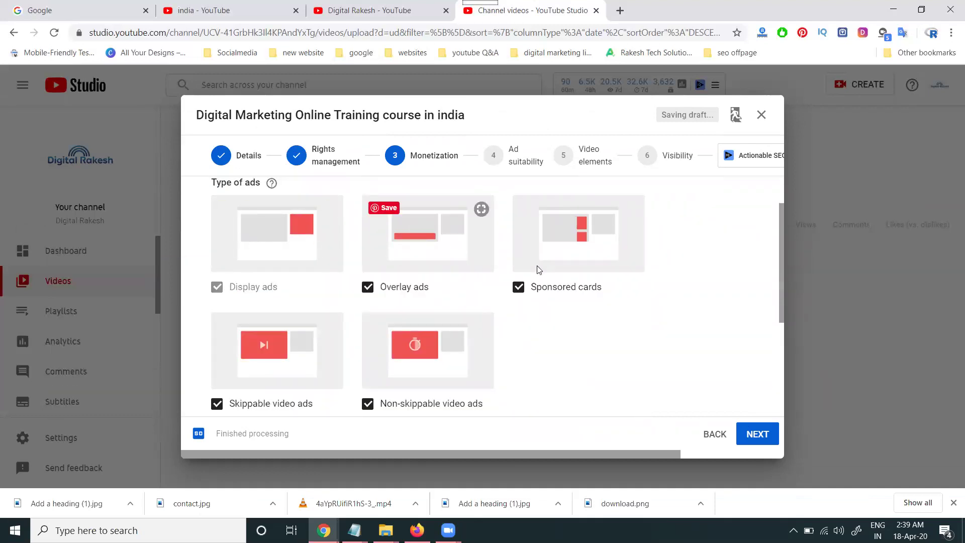
scroll(345, 346, "down", 3)
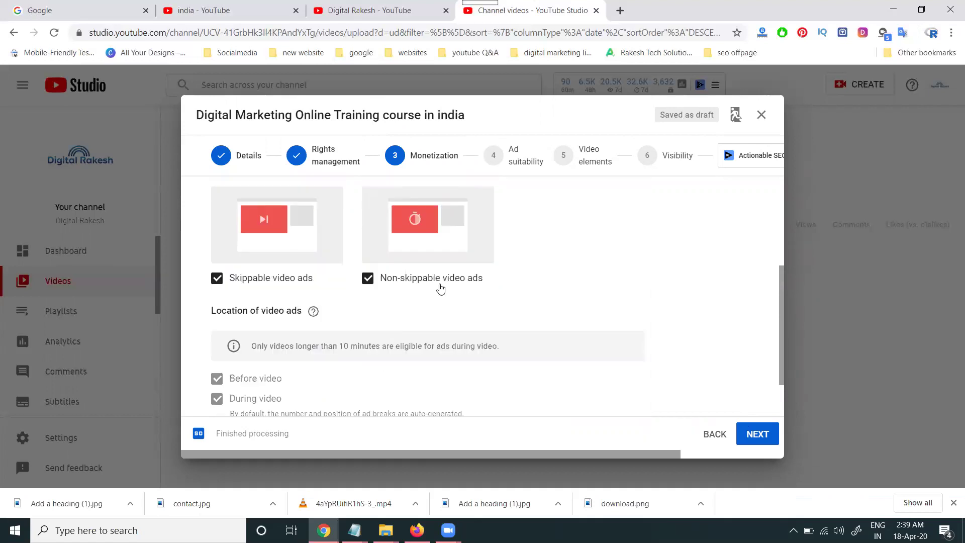
scroll(480, 286, "down", 2)
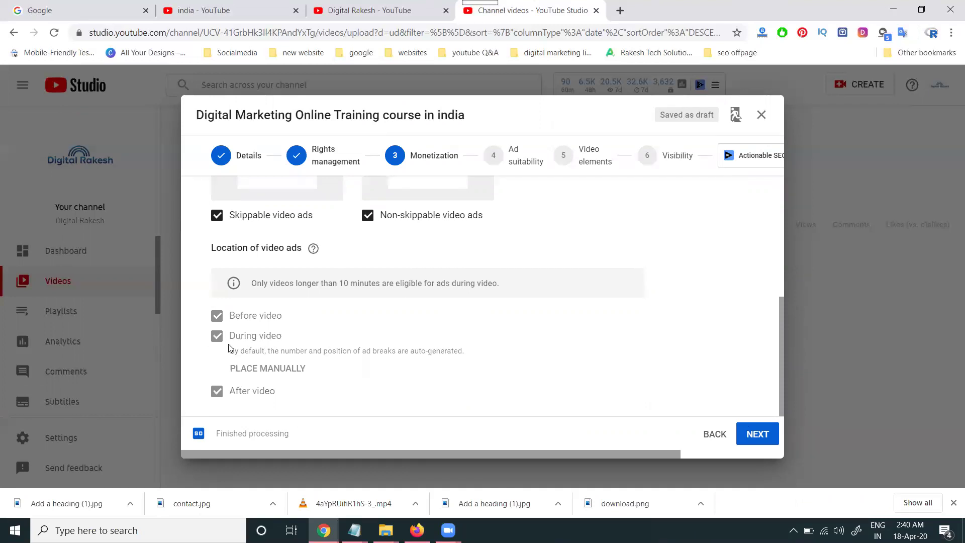
left_click(760, 436)
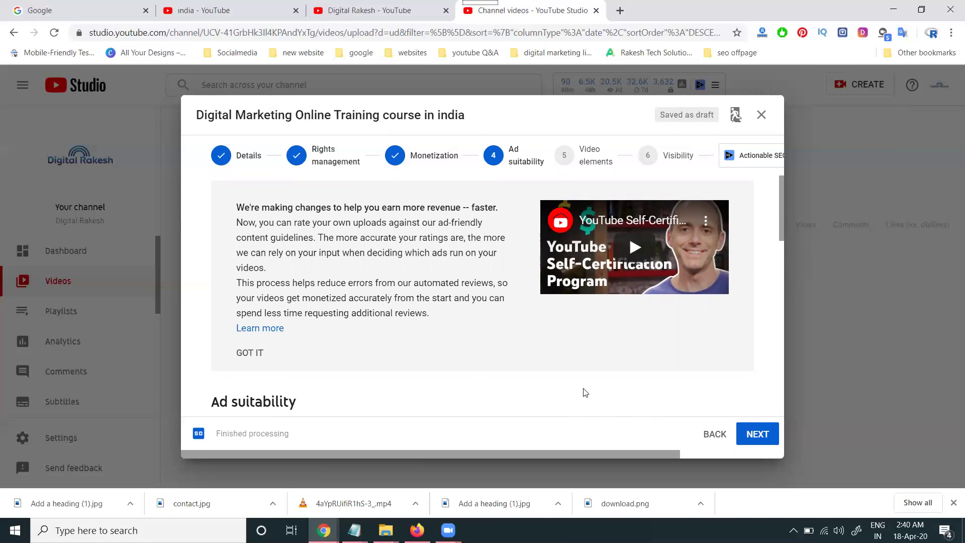
Answer the ad suitability questions with 'None of the above' and continue to Video elements
scroll(332, 331, "down", 3)
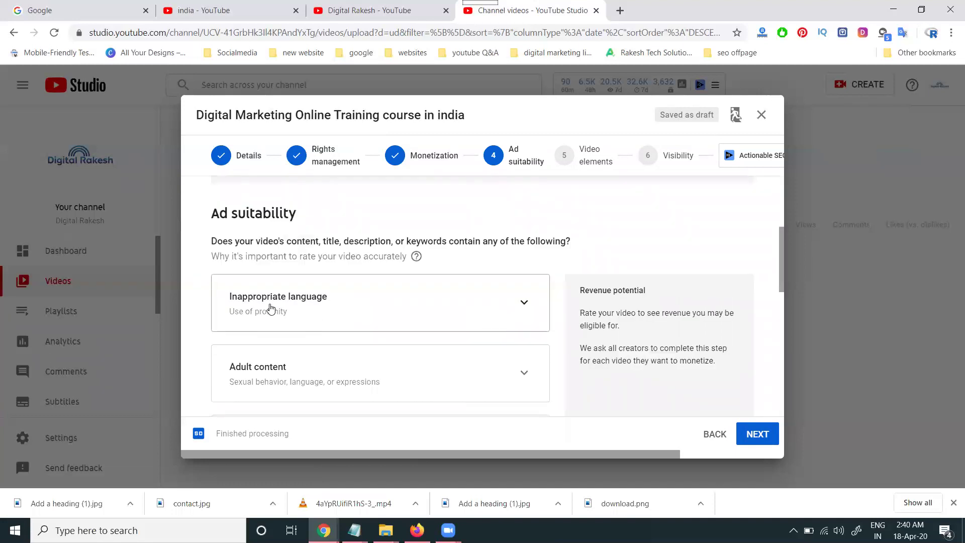
scroll(270, 308, "down", 3)
scroll(270, 304, "down", 2)
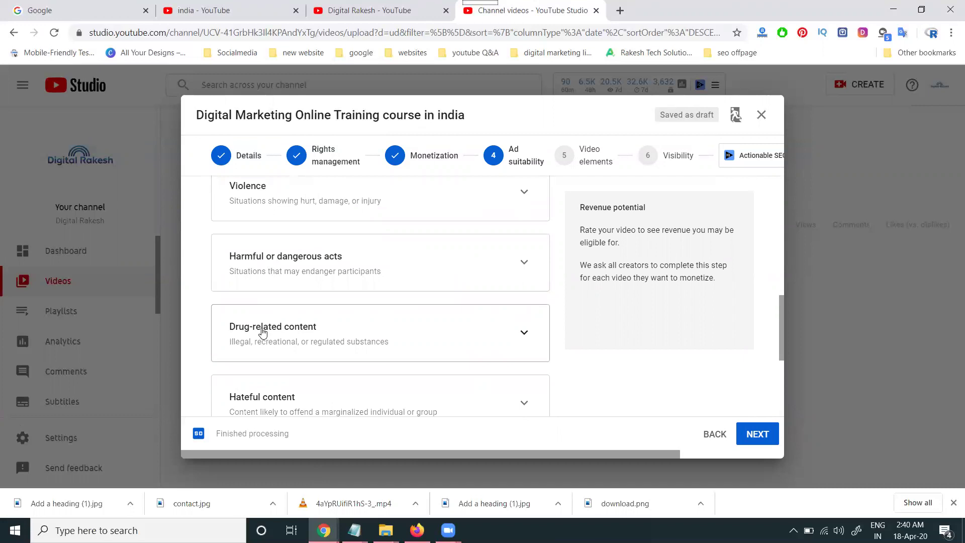
scroll(262, 333, "down", 1)
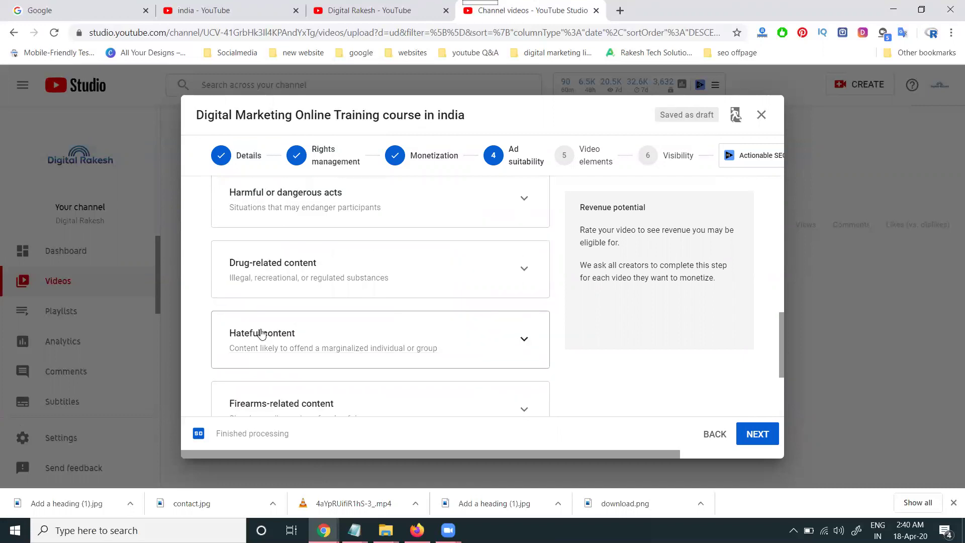
scroll(263, 332, "down", 2)
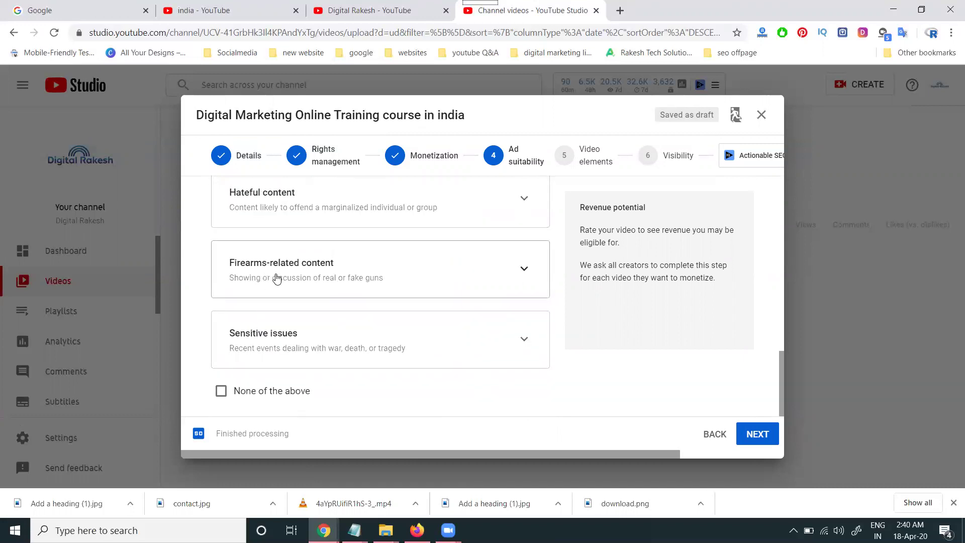
left_click(262, 391)
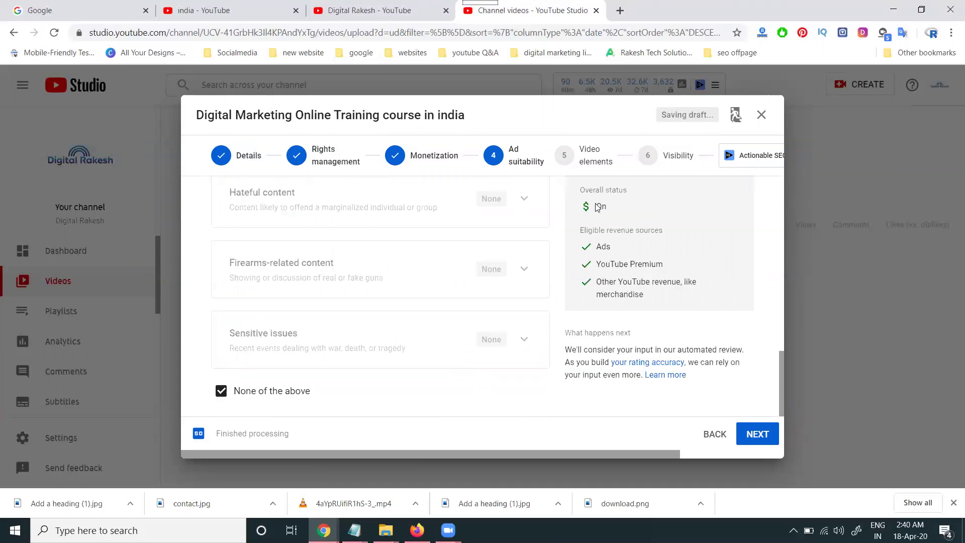
left_click(766, 439)
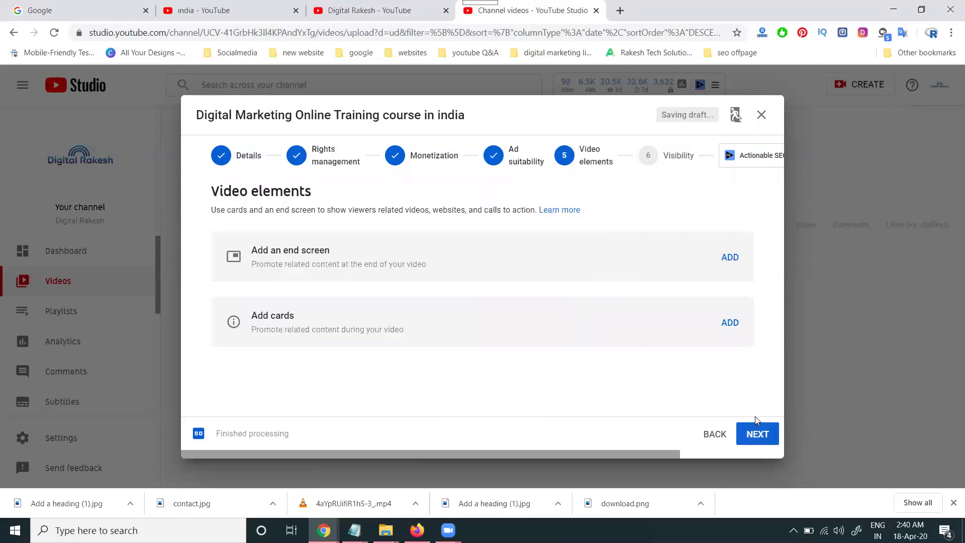
Start an end screen with a Subscribe element and a Video element
left_click(727, 258)
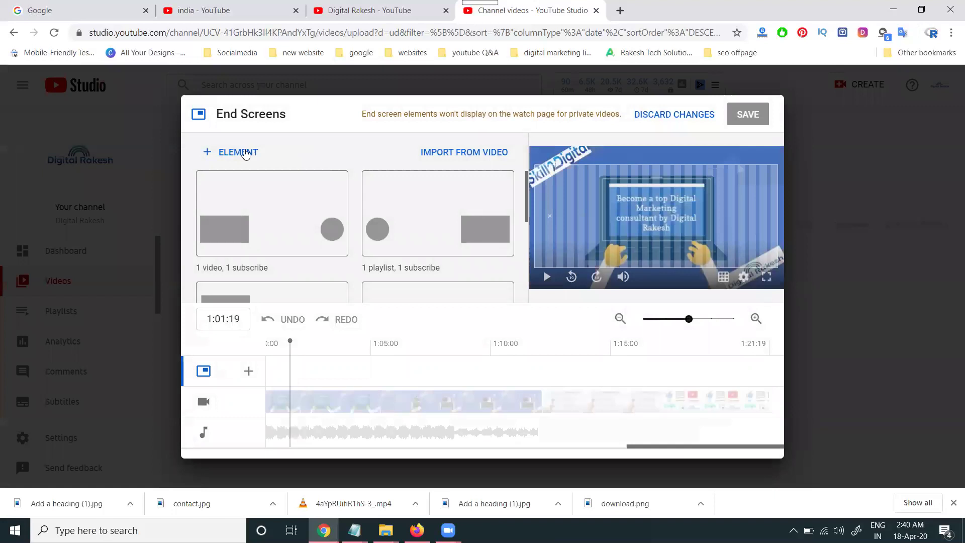
left_click(245, 153)
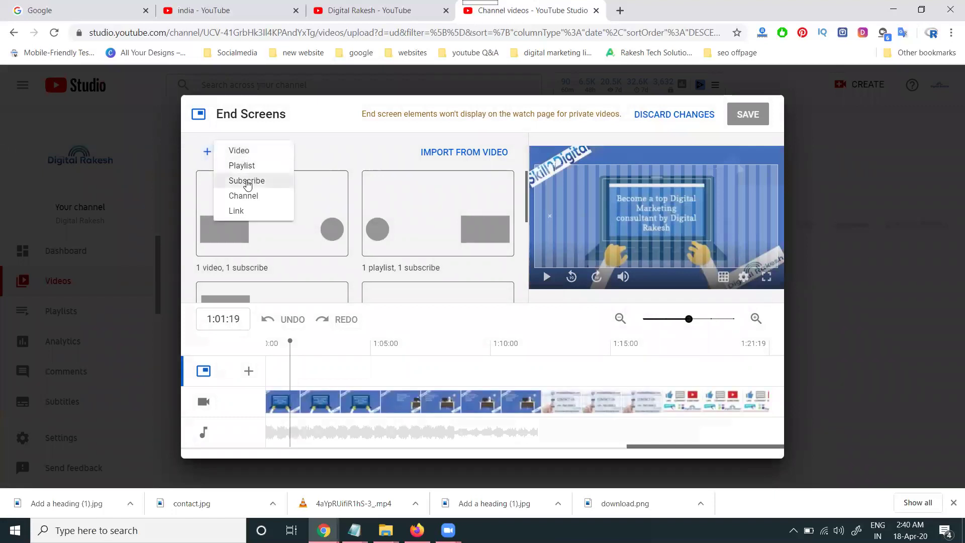
left_click(247, 182)
left_click(233, 151)
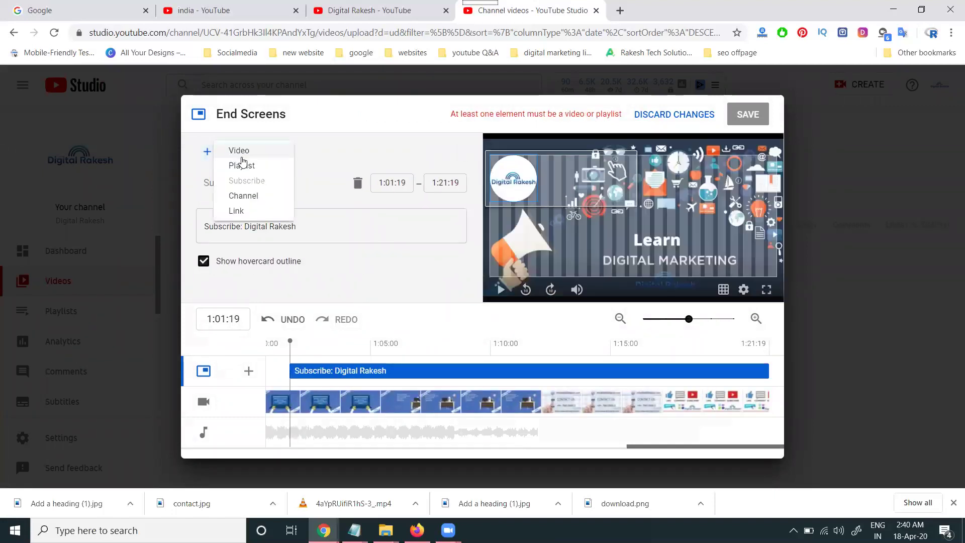
left_click(242, 155)
Set the video element to the helo app link-sharing video and save the end screen
scroll(252, 267, "down", 1)
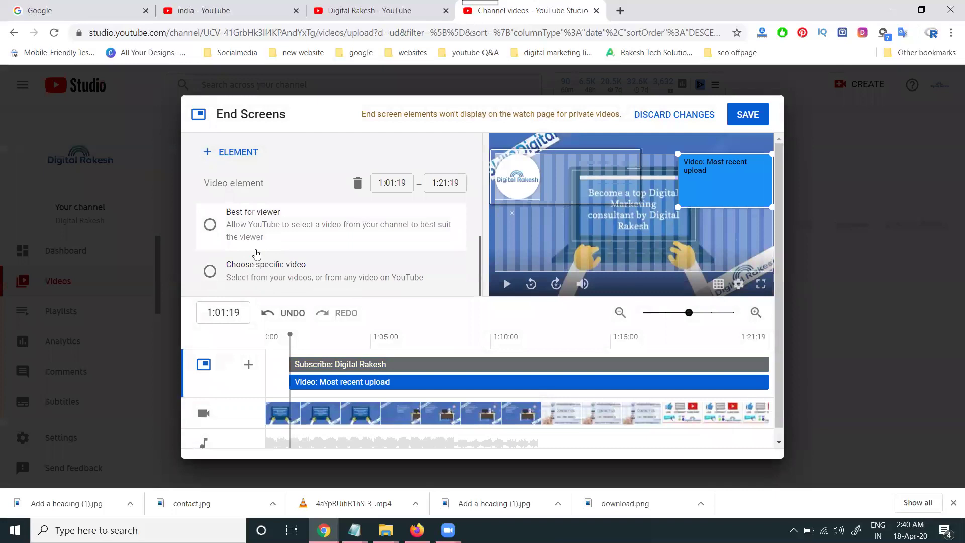
left_click(242, 264)
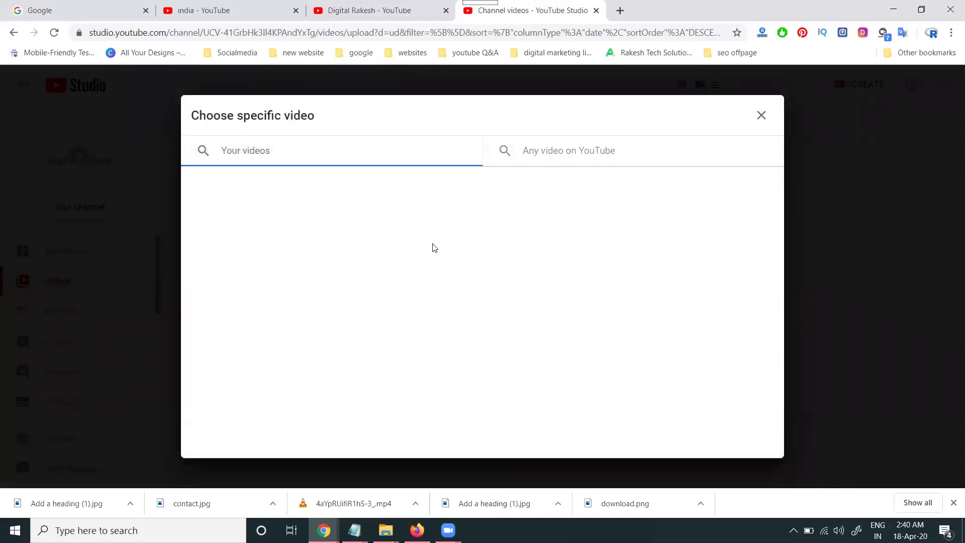
scroll(433, 248, "down", 3)
scroll(434, 248, "down", 10)
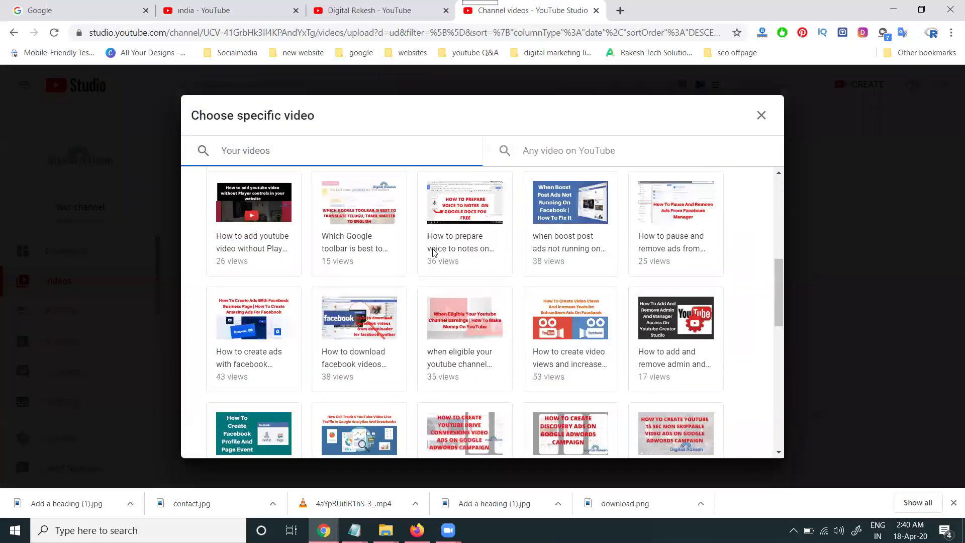
scroll(437, 280, "down", 4)
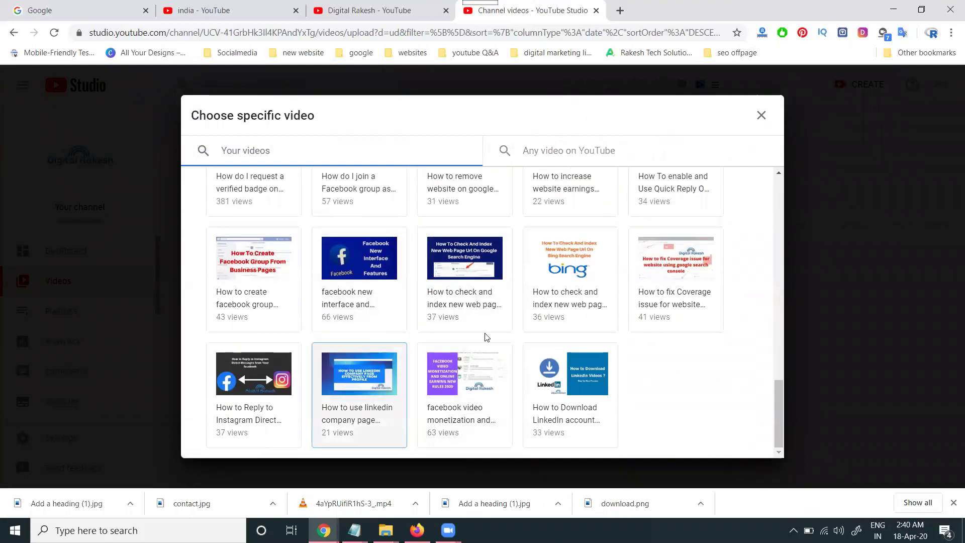
scroll(458, 304, "up", 2)
scroll(458, 303, "up", 8)
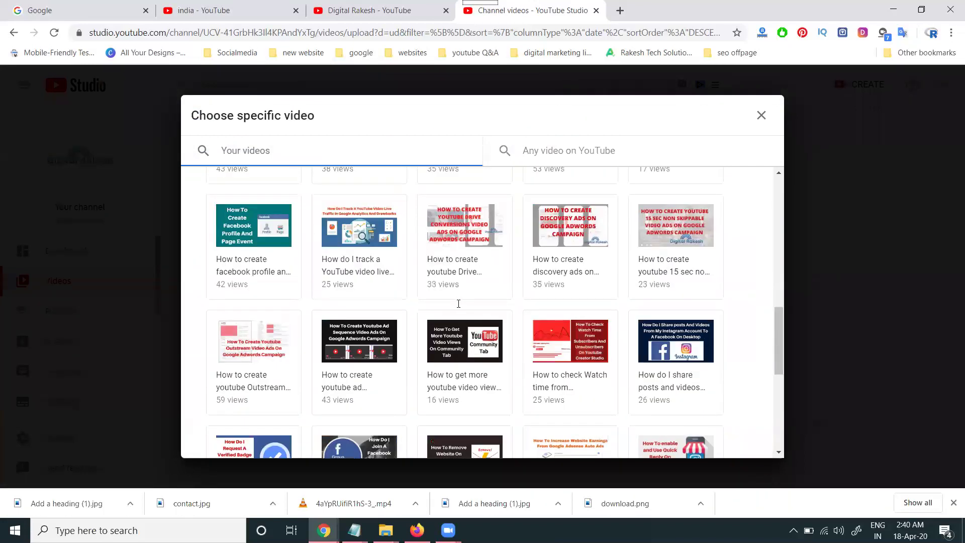
scroll(466, 305, "up", 3)
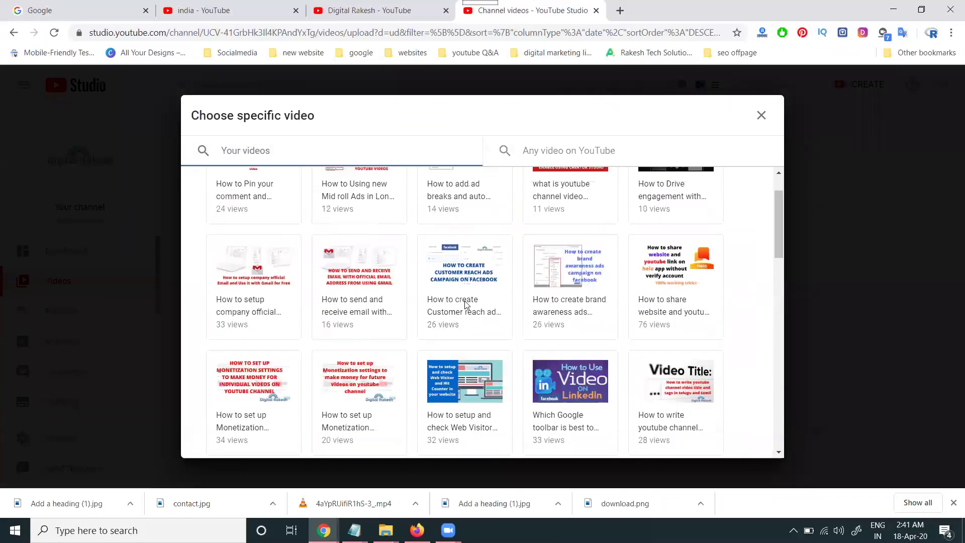
left_click(677, 298)
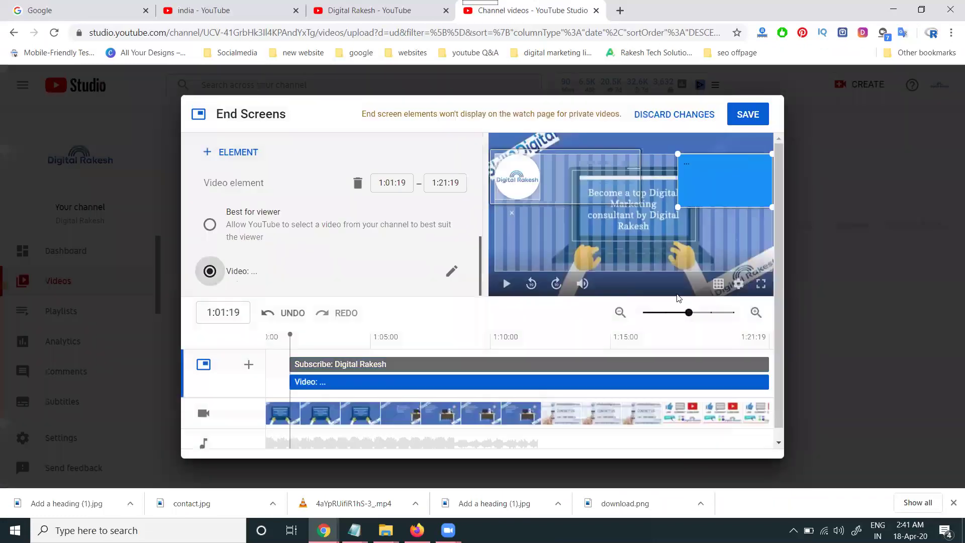
left_click(749, 114)
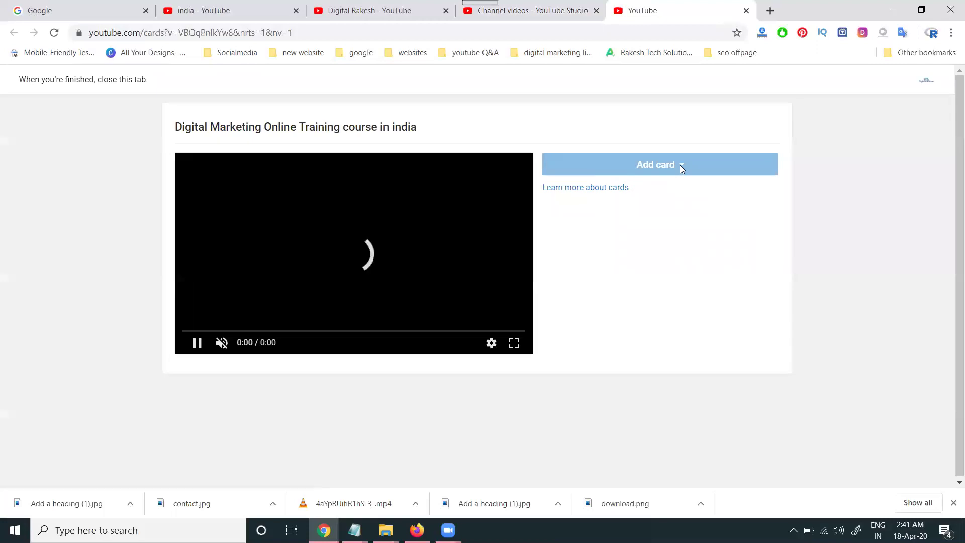
Add video cards for the pinned-comment, website-sharing and Facebook premieres engagement uploads
left_click(681, 166)
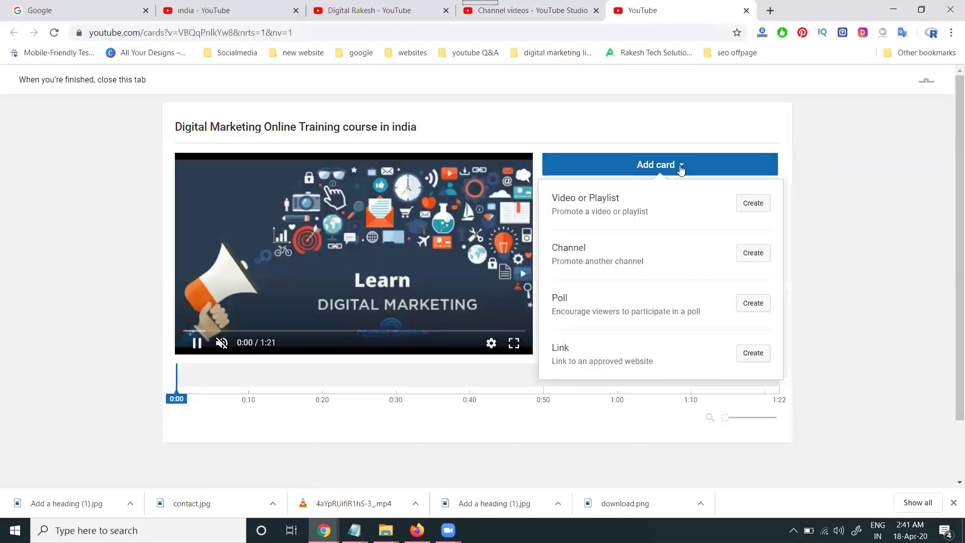
left_click(753, 203)
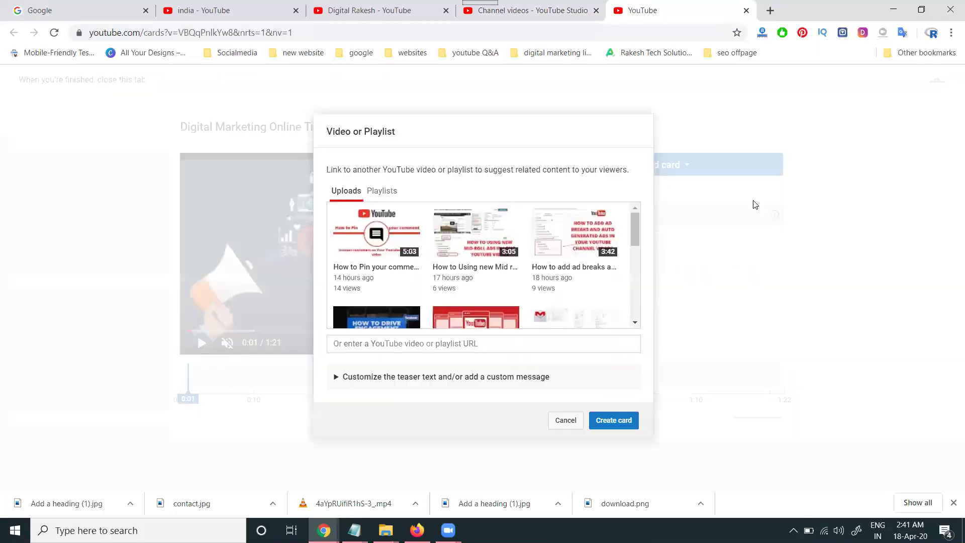
left_click(380, 239)
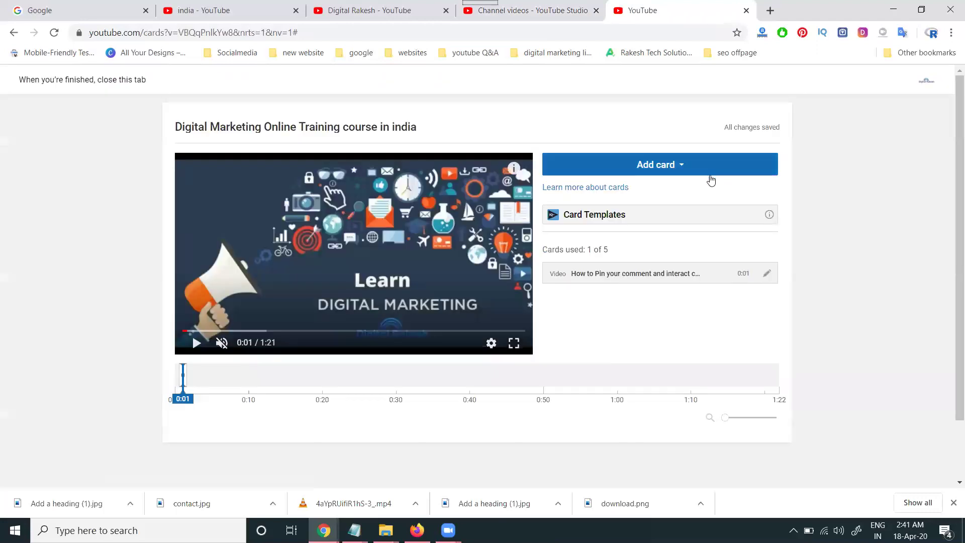
left_click(711, 171)
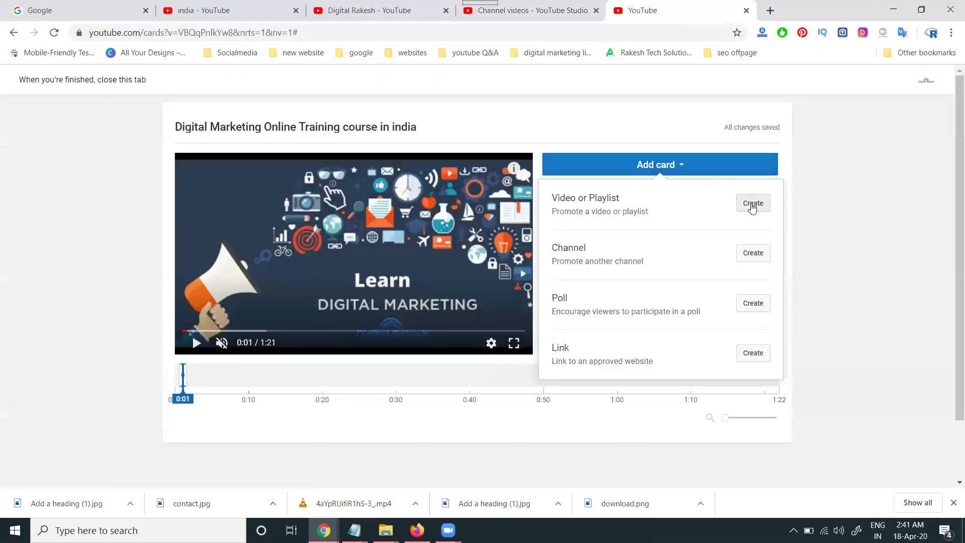
left_click(753, 203)
scroll(487, 249, "down", 5)
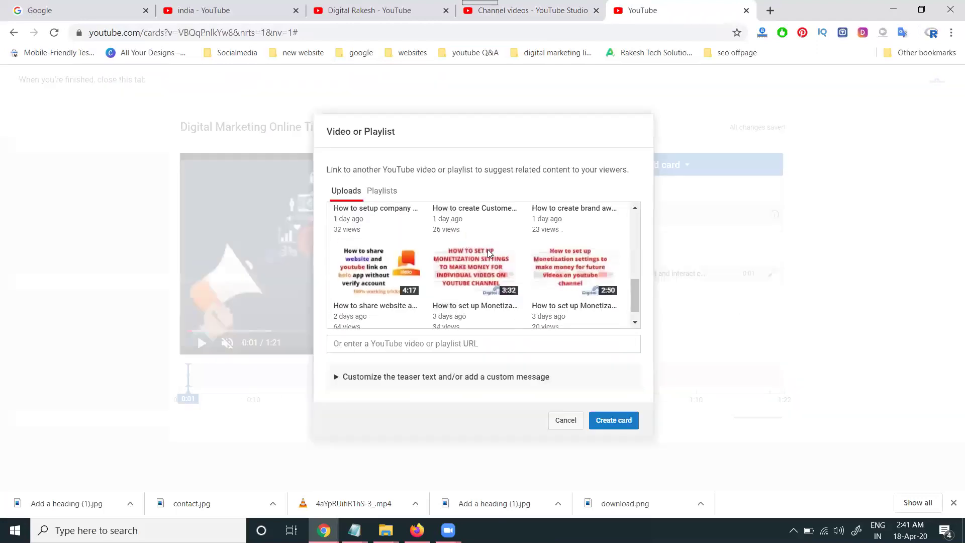
left_click(400, 262)
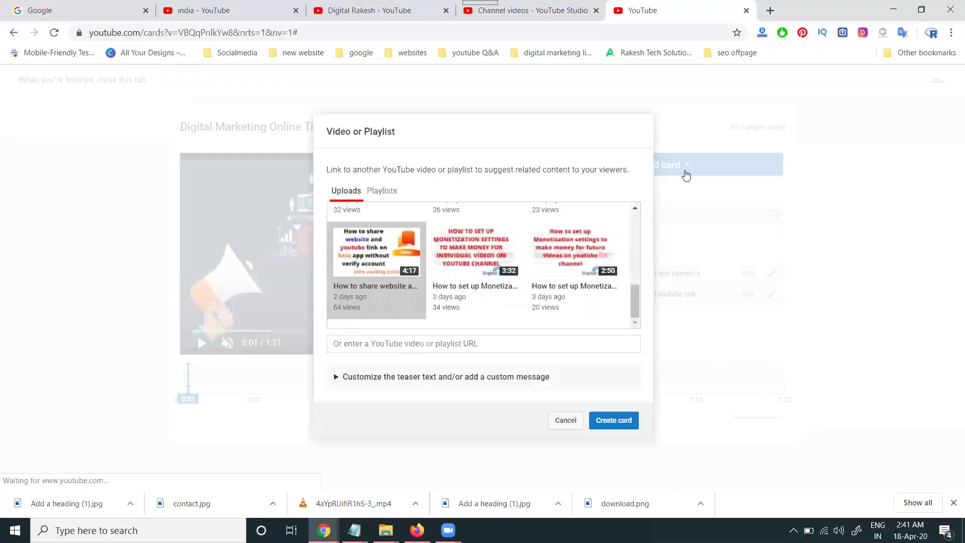
left_click(686, 174)
left_click(754, 204)
scroll(386, 240, "down", 3)
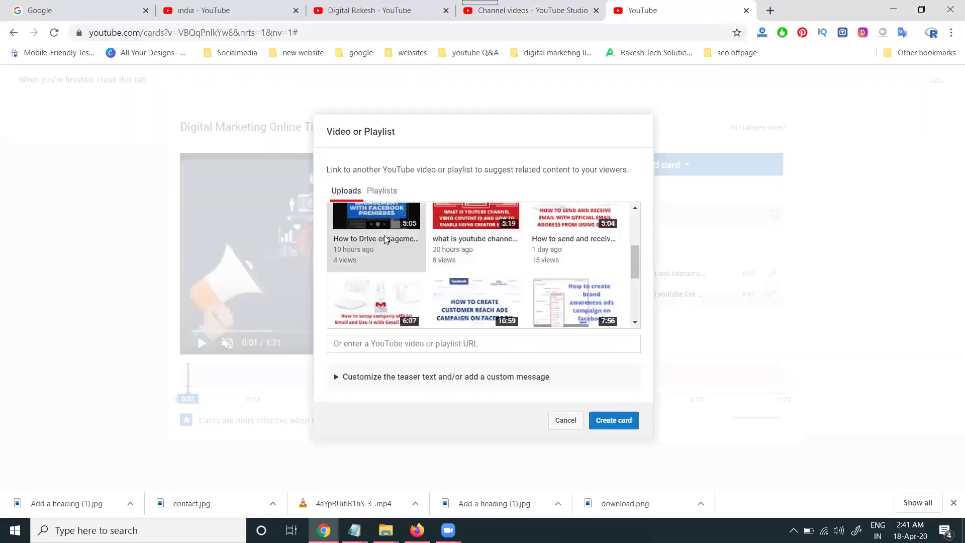
double_click(385, 239)
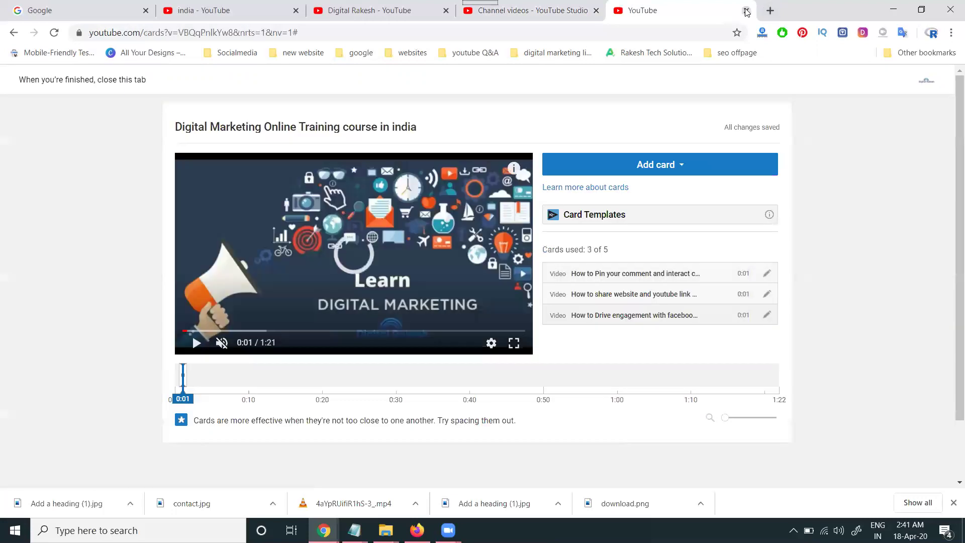
Close the cards editor and set visibility to Public with 'Set as instant Premiere' ticked
left_click(747, 10)
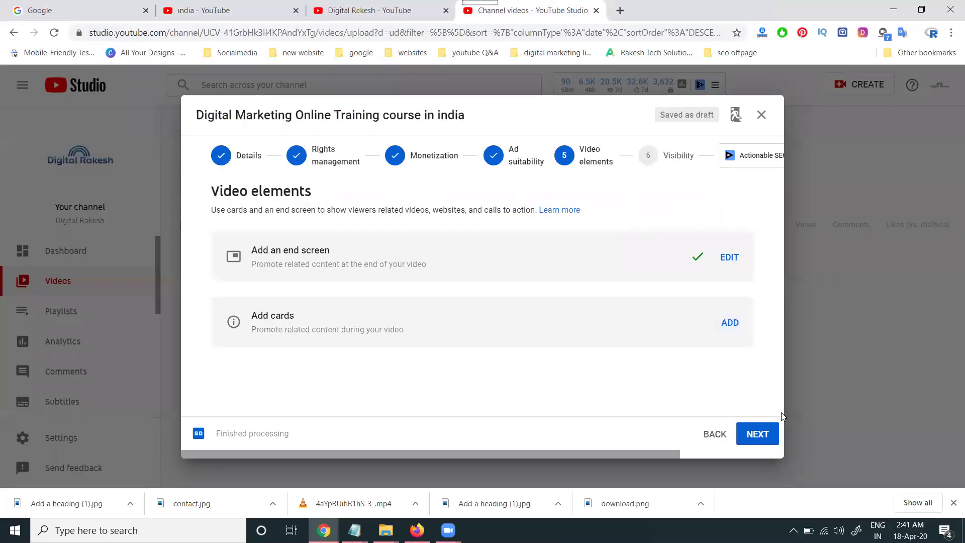
left_click(765, 435)
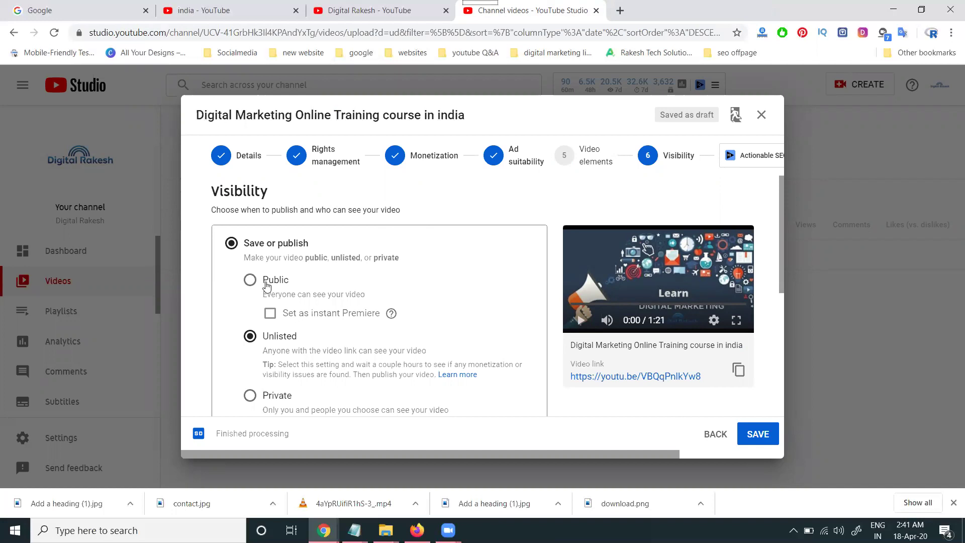
scroll(317, 326, "down", 1)
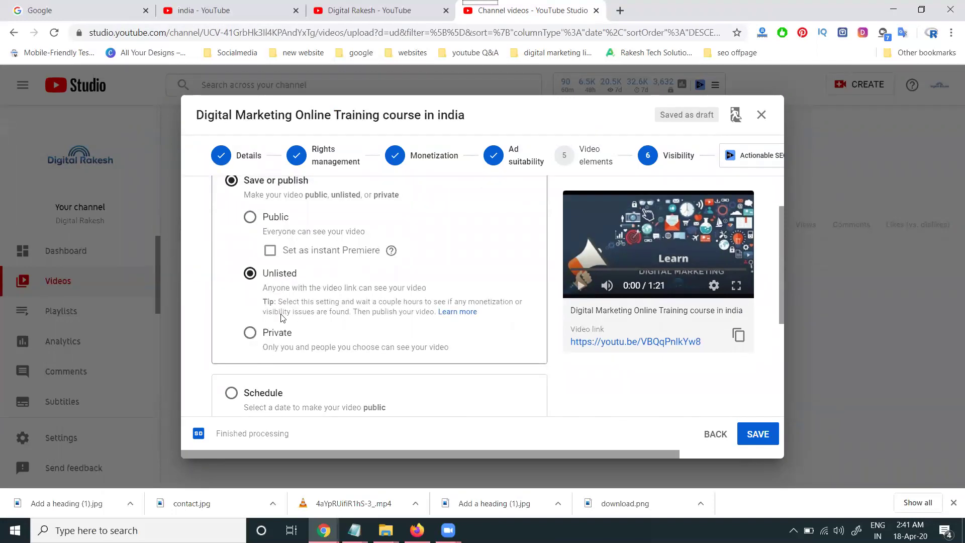
left_click(266, 221)
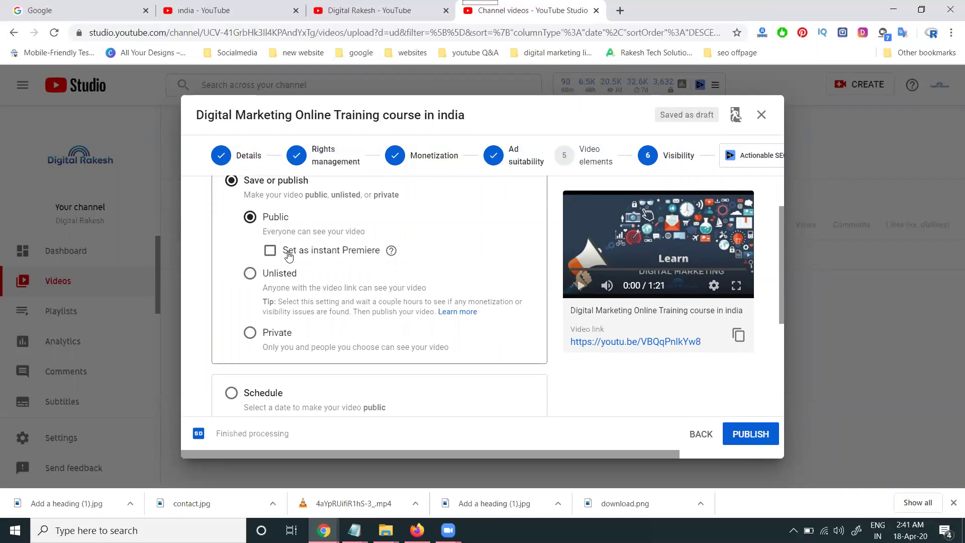
left_click(289, 255)
Publish the Premiere, dismiss the confirmation, and switch to the channel's YouTube page
left_click(765, 436)
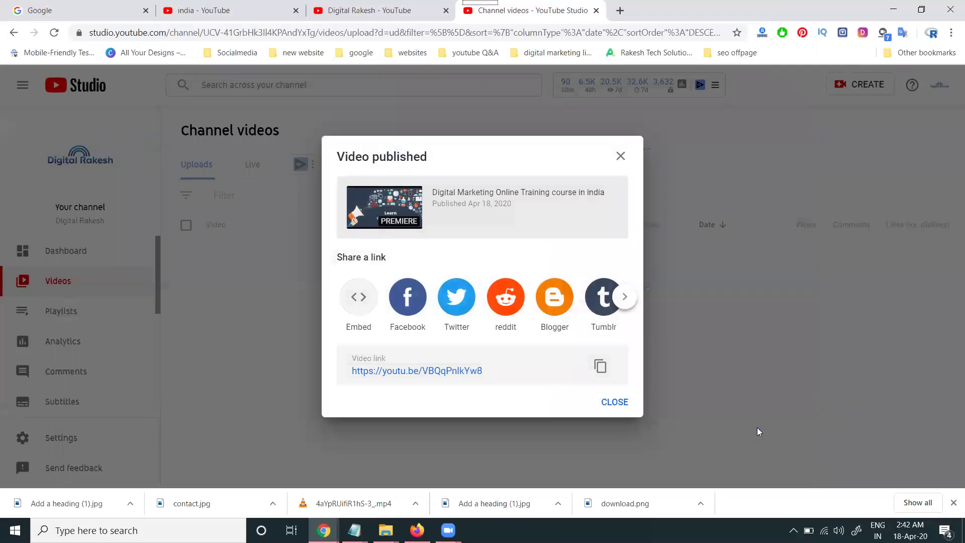
left_click(617, 402)
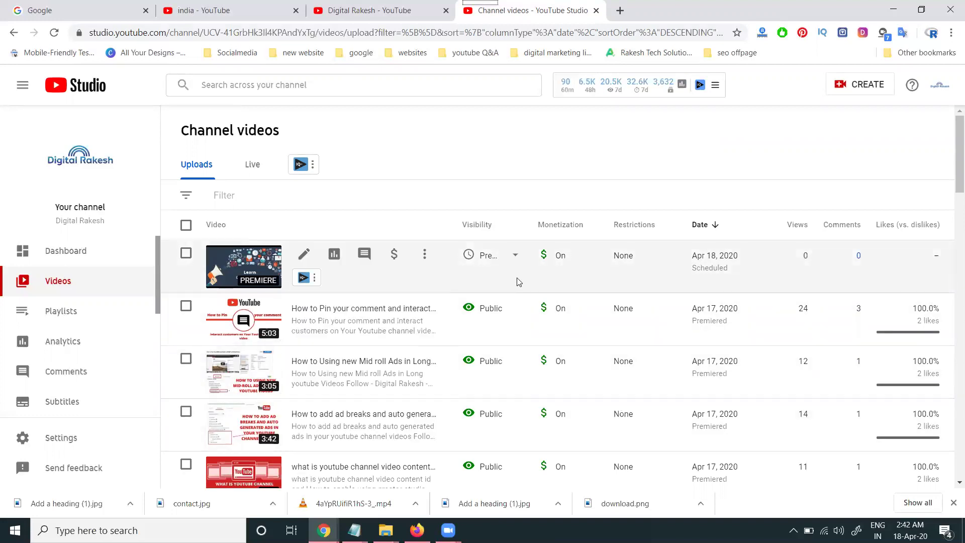
mouse_move(520, 282)
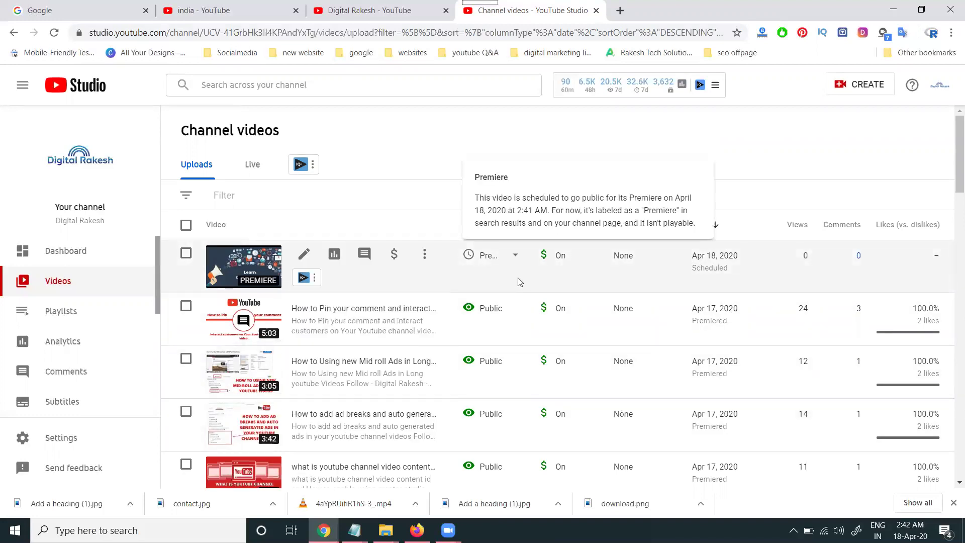
left_click(354, 14)
From the Videos tab, open the upcoming 'Digital Marketing Online Training course in india' premiere in a new tab
left_click(326, 311)
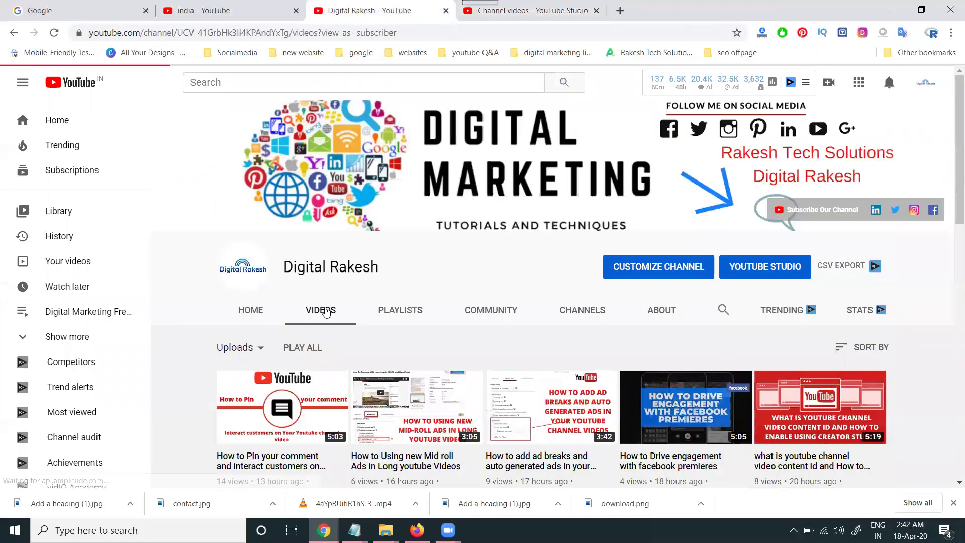
scroll(580, 237, "down", 5)
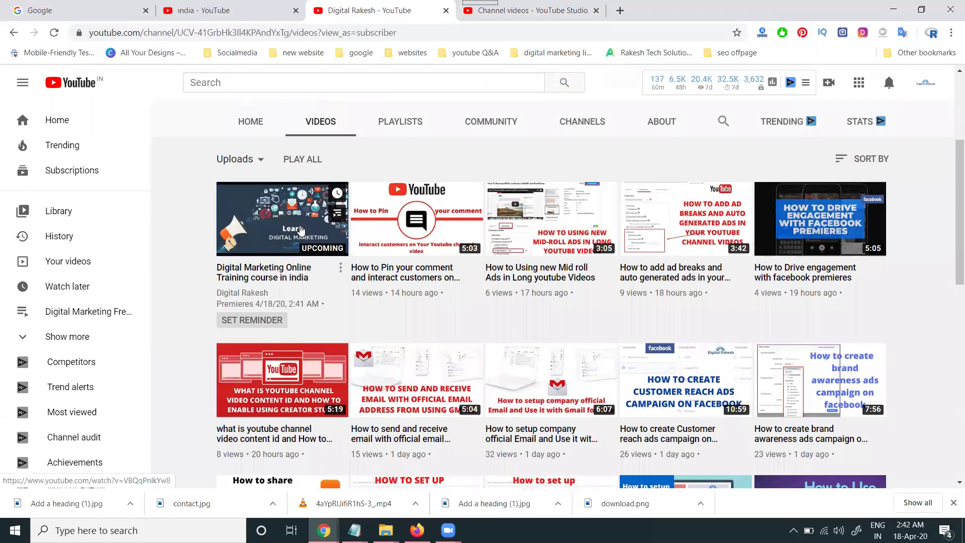
middle_click(303, 231)
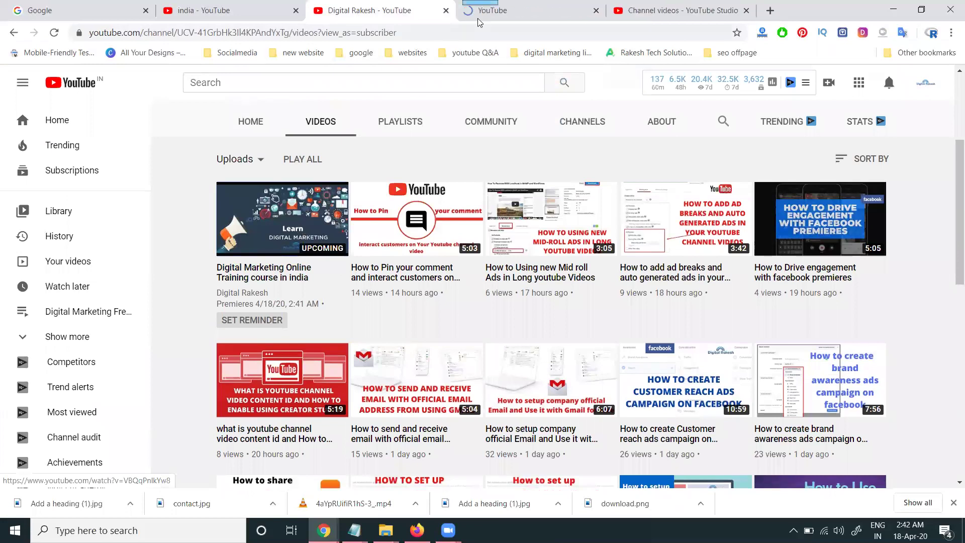
left_click(500, 14)
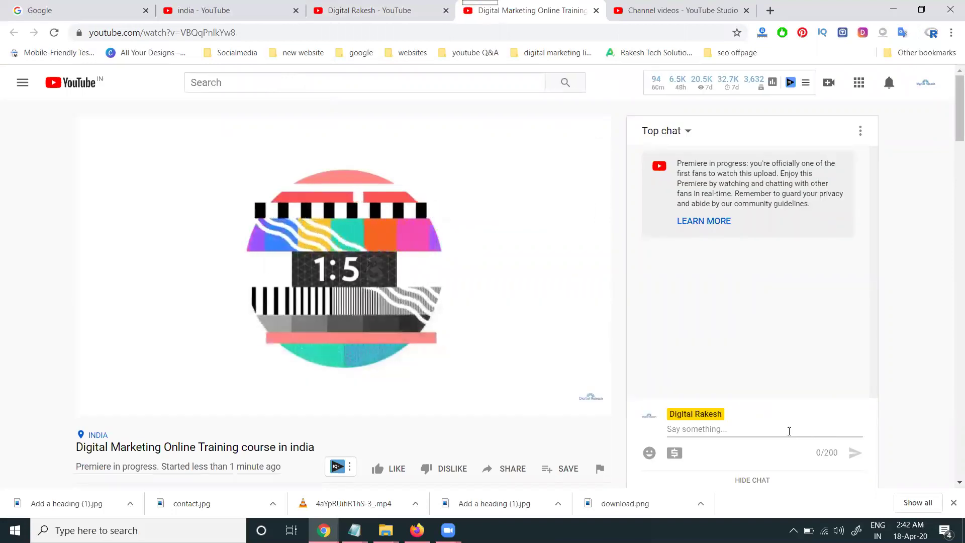
Post 'hi' in the premiere's live chat, then return to the Channel videos Studio tab
left_click(788, 431)
type("hi")
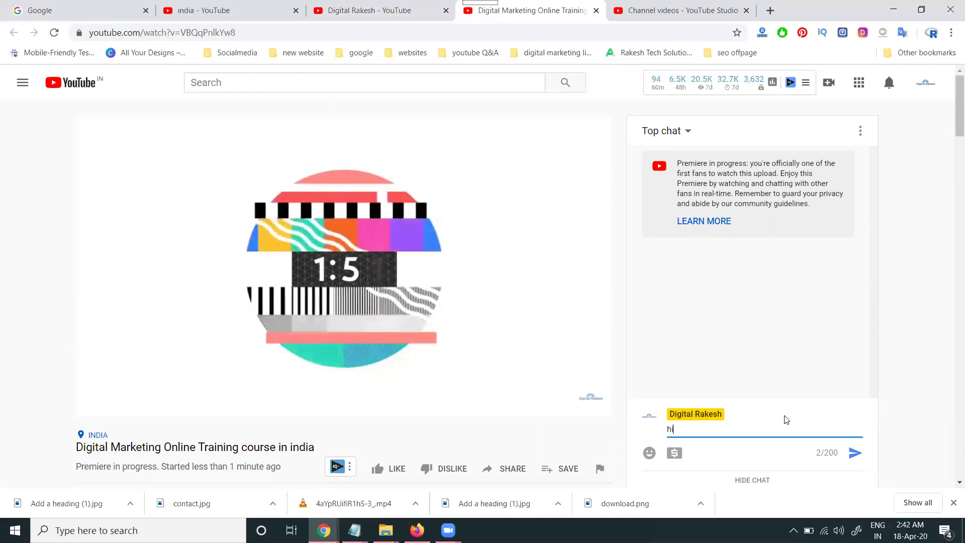
key("Return")
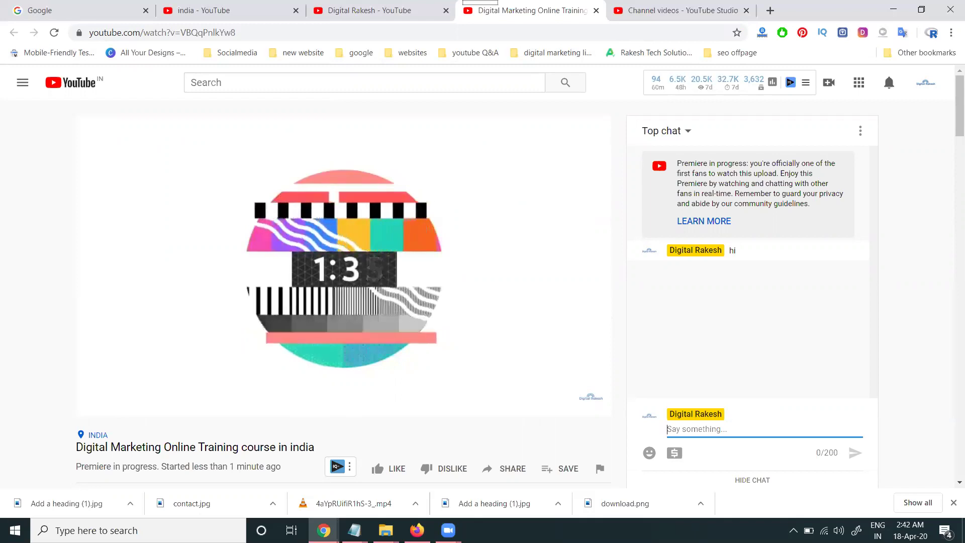
mouse_move(592, 321)
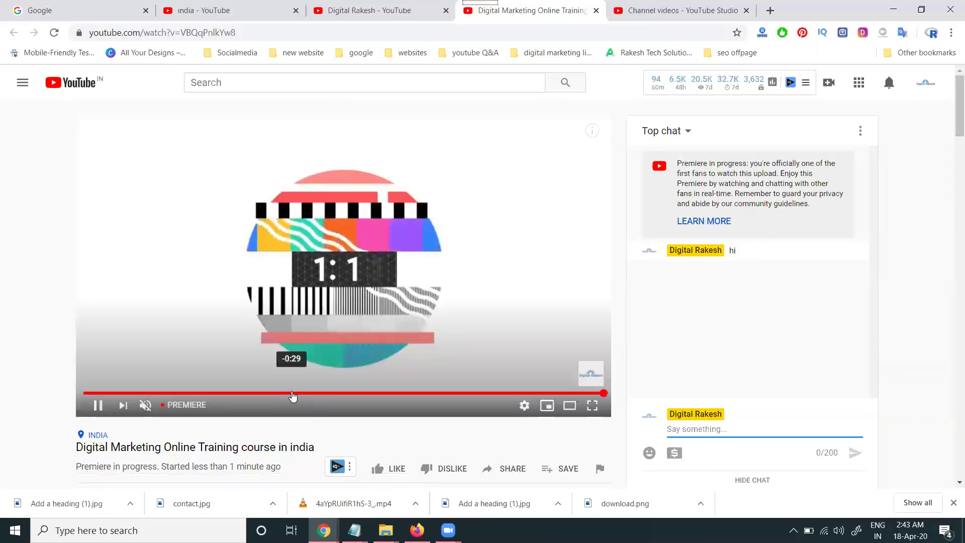
scroll(286, 397, "down", 4)
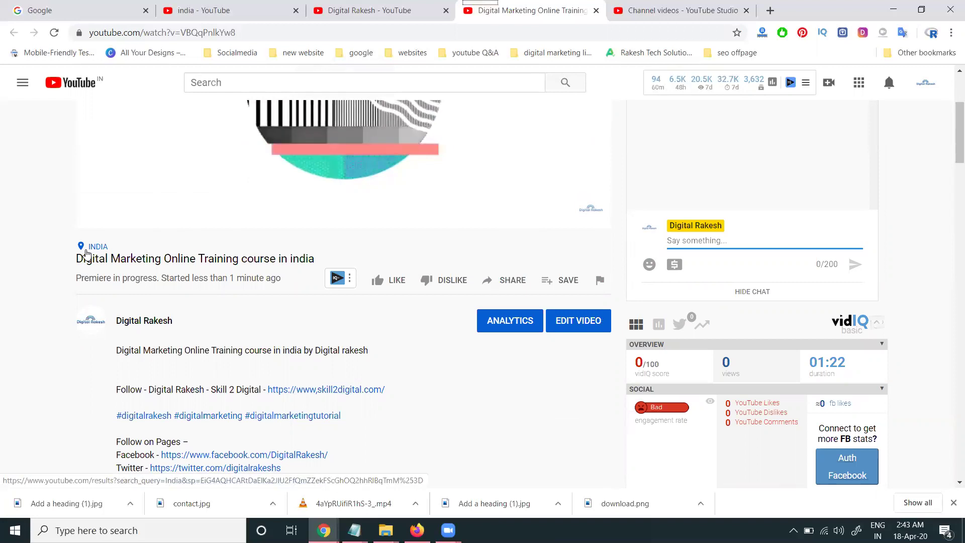
left_click(650, 22)
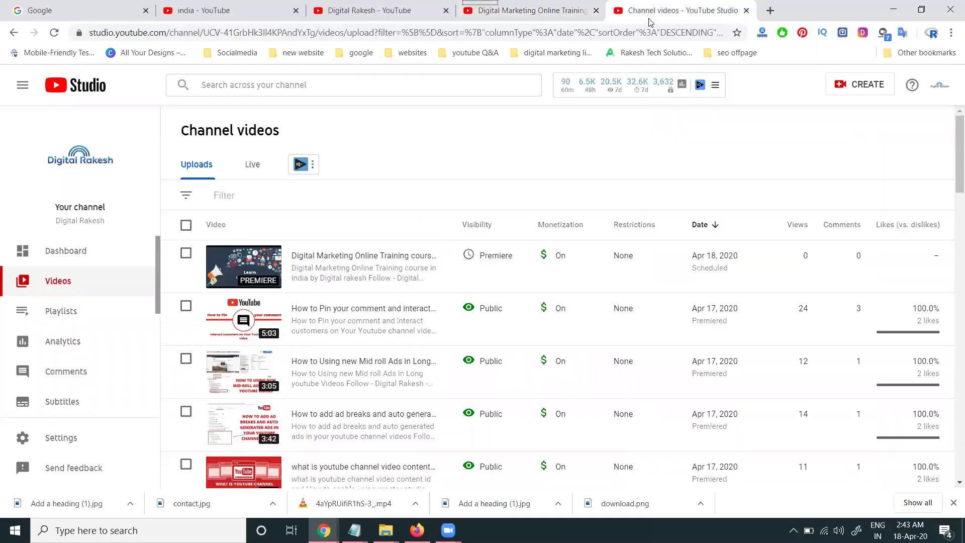
left_click(302, 307)
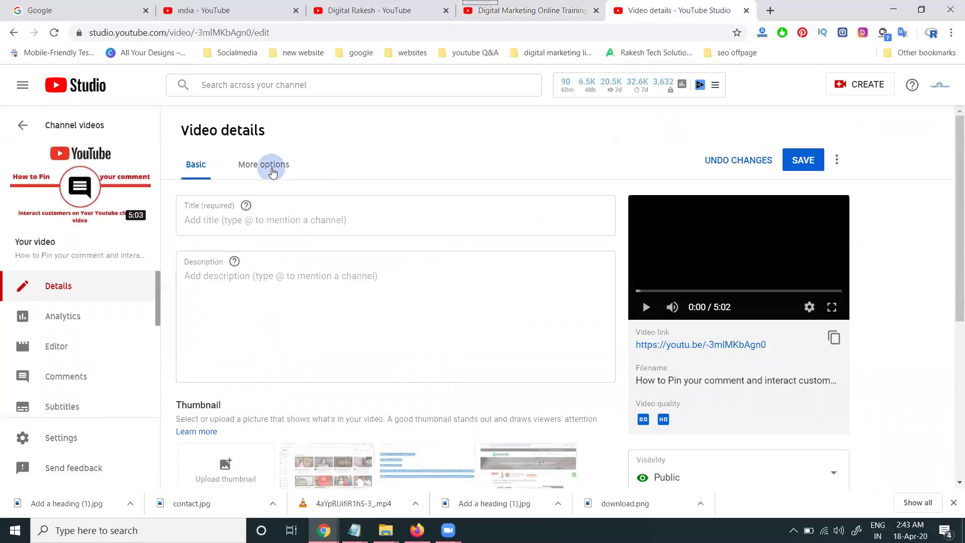
left_click(272, 171)
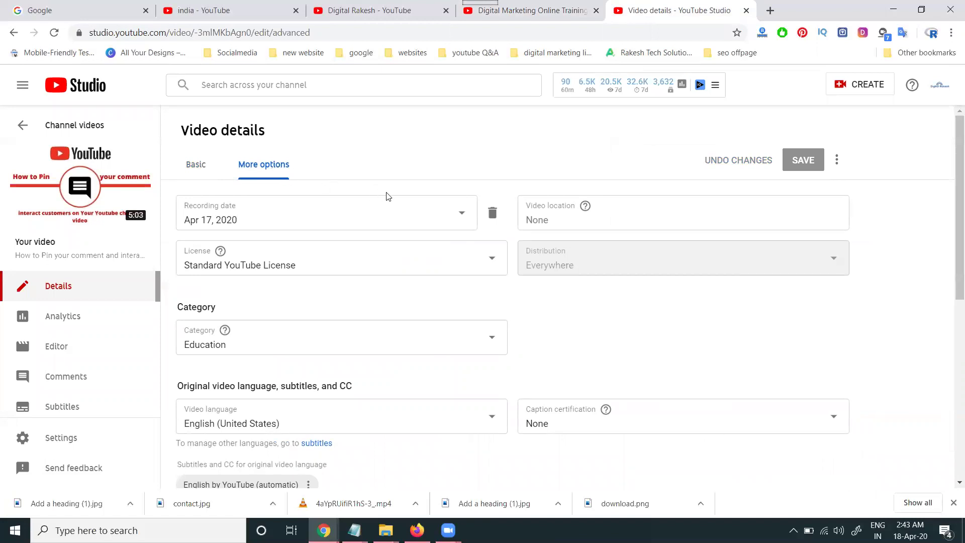
left_click(560, 220)
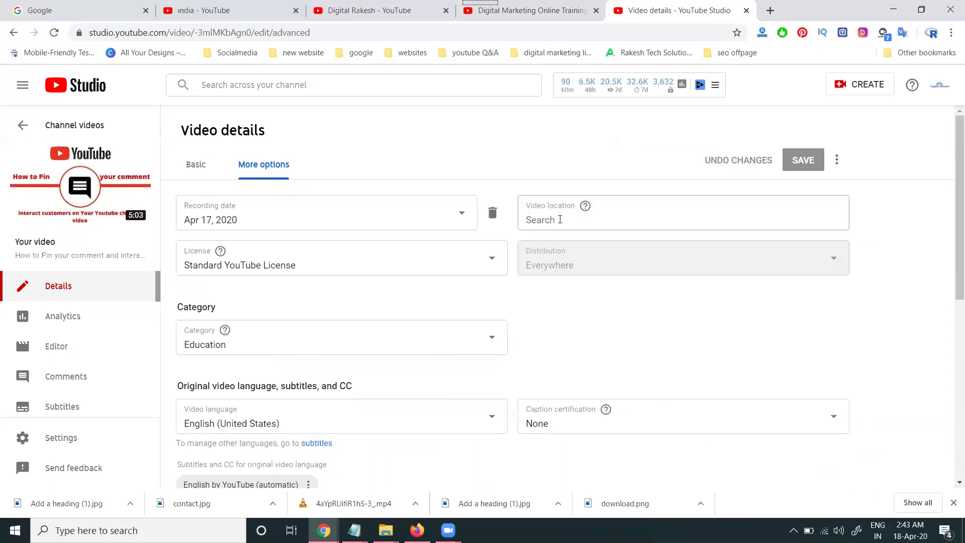
left_click(56, 125)
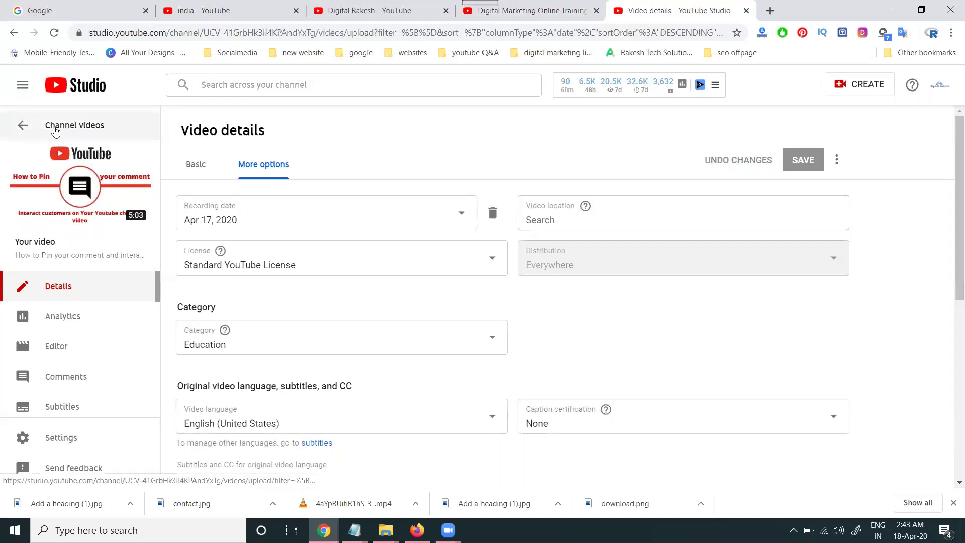
Switch back to the Digital Marketing Online Training premiere tab and scroll up to the player
left_click(523, 10)
scroll(478, 271, "up", 3)
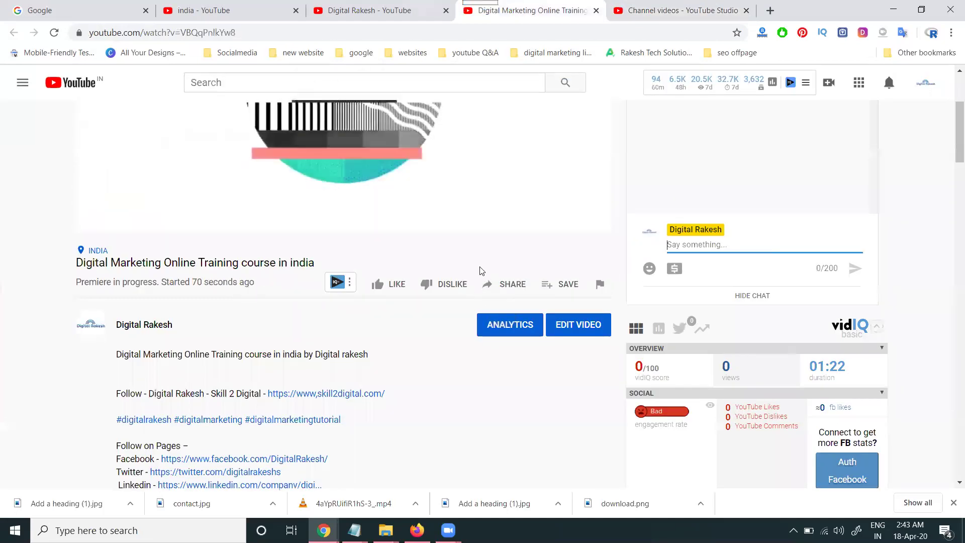